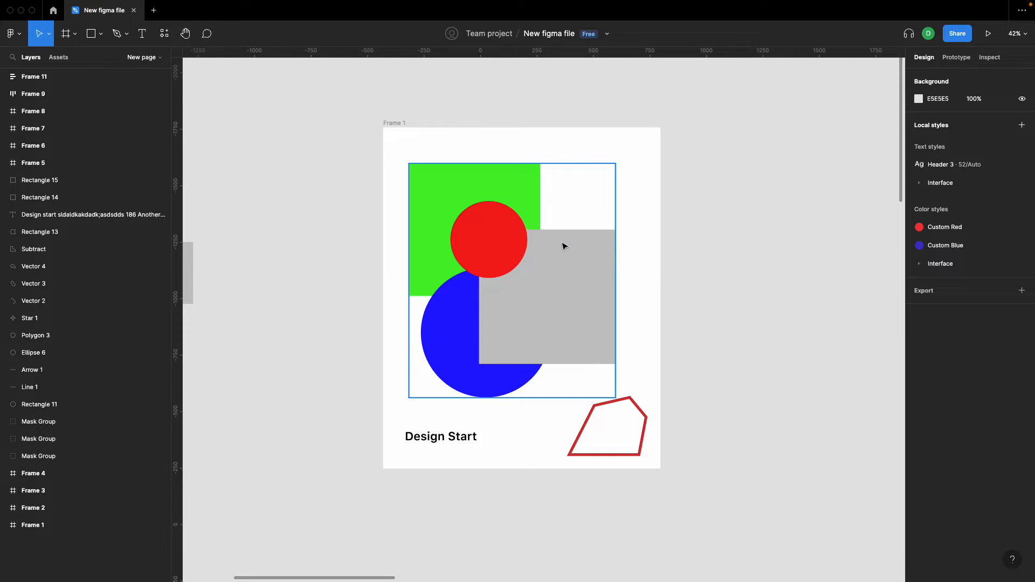
Duplicate the red circle and the grey square from Frame 1 onto the empty canvas beside the frame.
{"action": "left_click", "coordinate": [514, 248]}
{"action": "left_click", "coordinate": [496, 282], "text": "shift"}
{"action": "scroll", "coordinate": [496, 281], "scroll_direction": "right", "scroll_amount": 5}
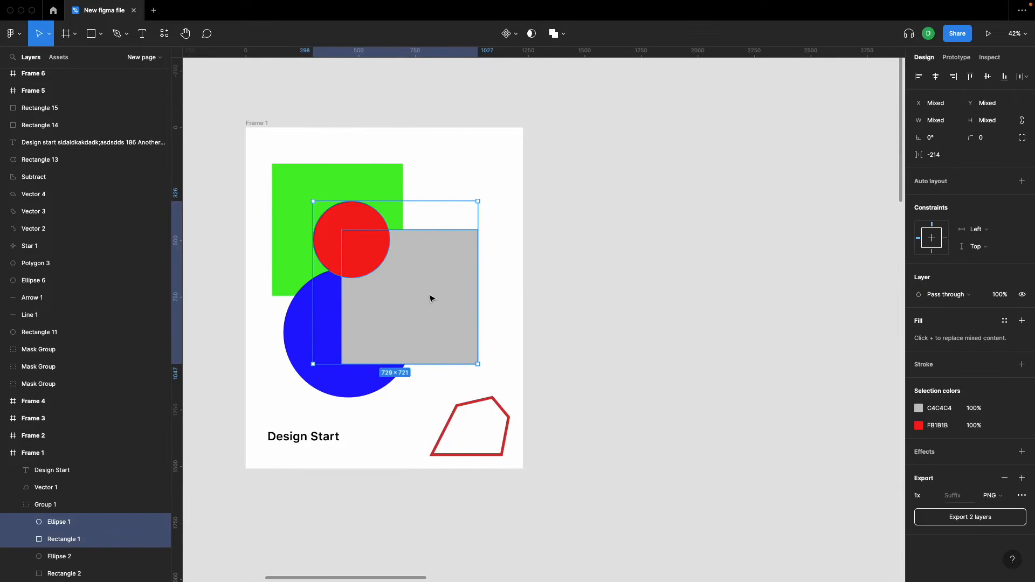
{"action": "left_click_drag", "start_coordinate": [432, 296], "coordinate": [755, 296]}
Move the duplicated red circle away from the grey square, up and to its left, to about X 1093, Y -1692.
{"action": "left_click", "coordinate": [752, 156]}
{"action": "left_click", "coordinate": [723, 234]}
{"action": "left_click_drag", "start_coordinate": [722, 233], "coordinate": [644, 234]}
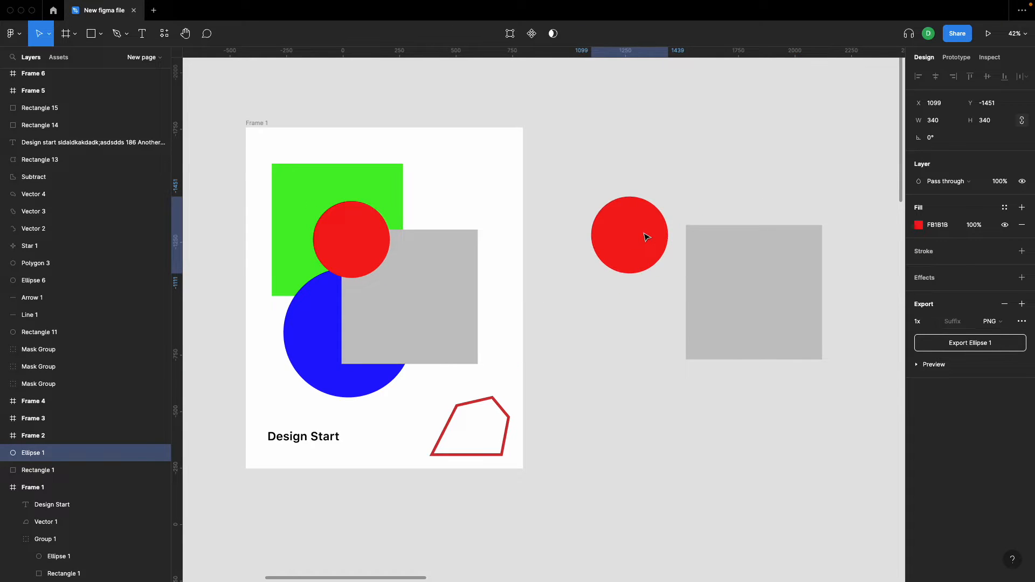
{"action": "scroll", "coordinate": [644, 233], "scroll_direction": "right", "scroll_amount": 4}
{"action": "left_click", "coordinate": [691, 191]}
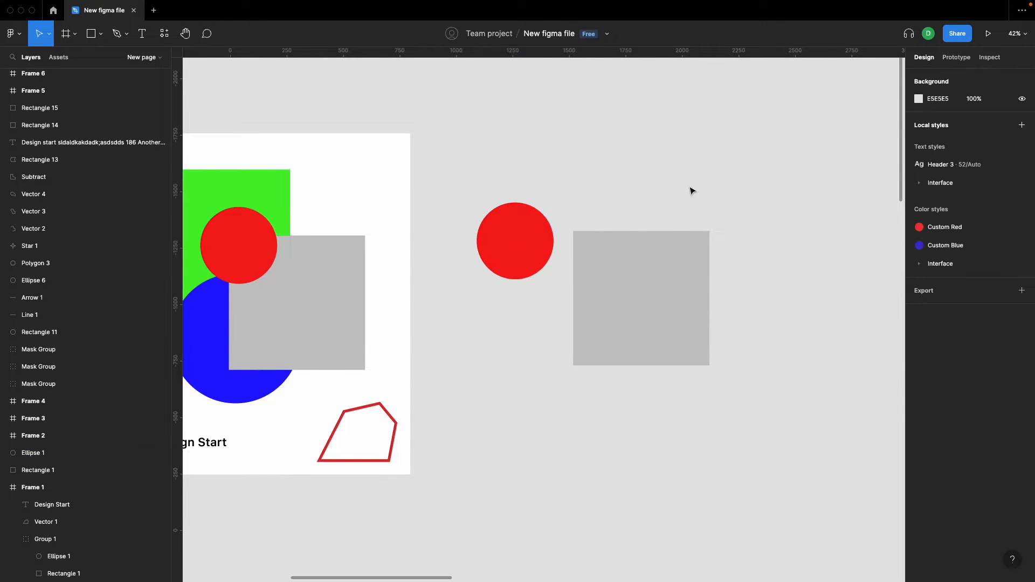
{"action": "left_click", "coordinate": [537, 249]}
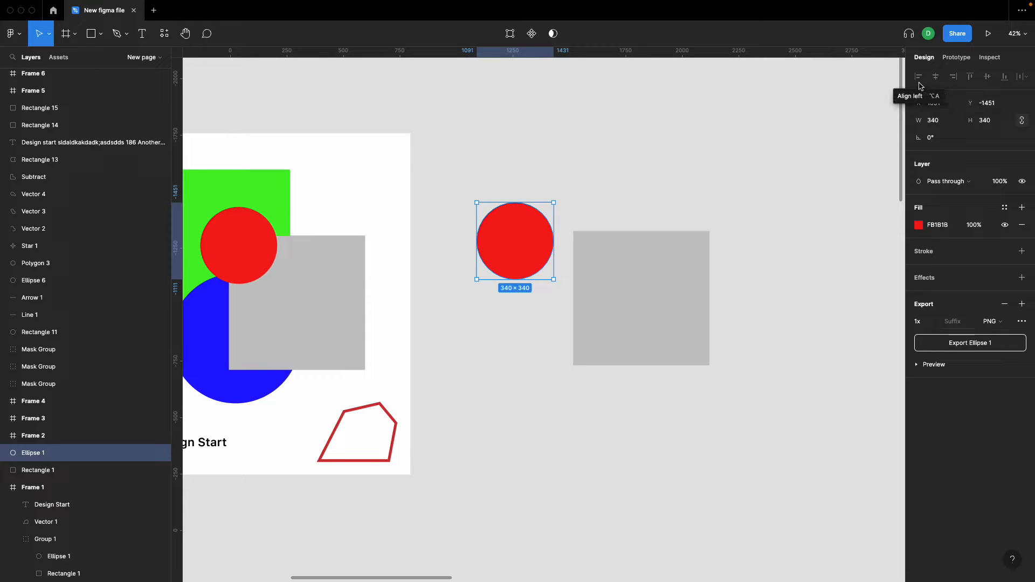
{"action": "left_click", "coordinate": [593, 211]}
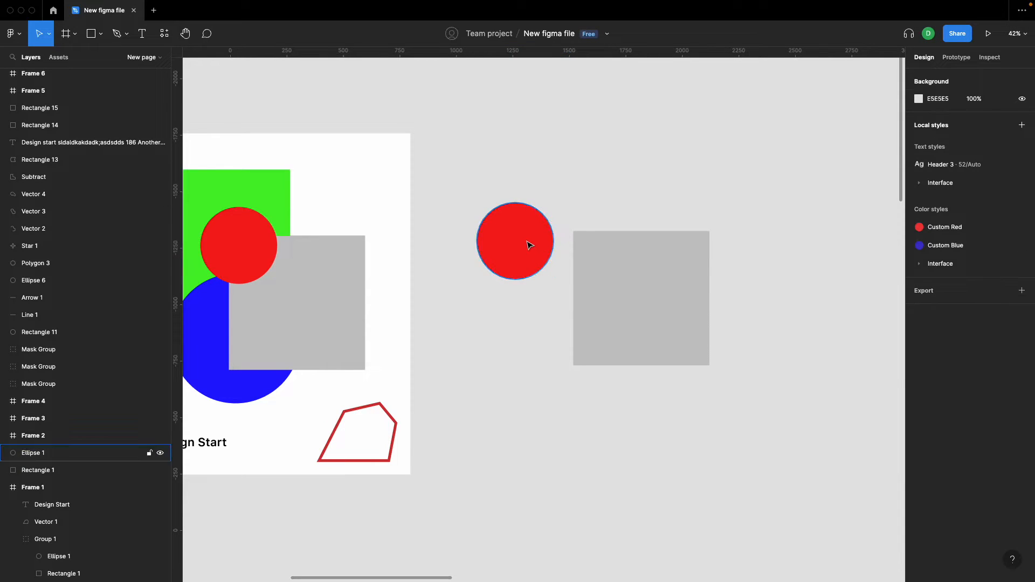
{"action": "left_click_drag", "start_coordinate": [528, 240], "coordinate": [530, 192]}
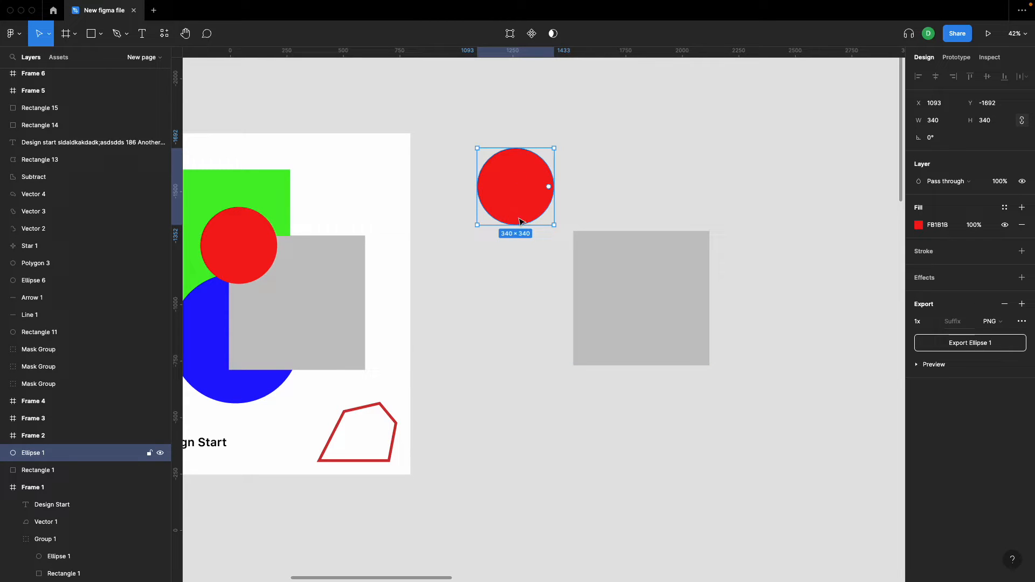
Try left alignment on the duplicated red circle and grey square, and undo it.
{"action": "left_click", "coordinate": [584, 235], "text": "shift"}
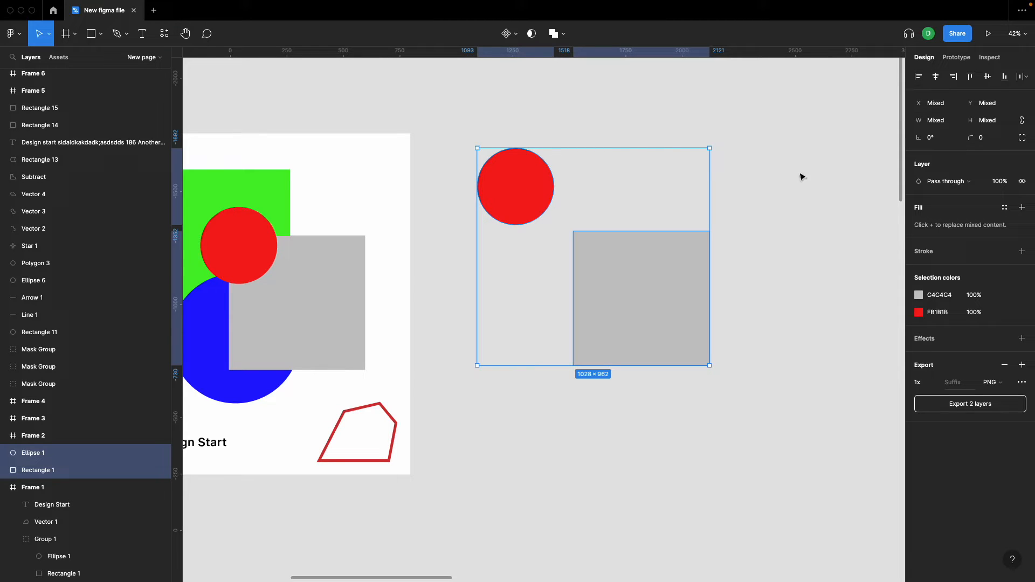
{"action": "left_click", "coordinate": [919, 77]}
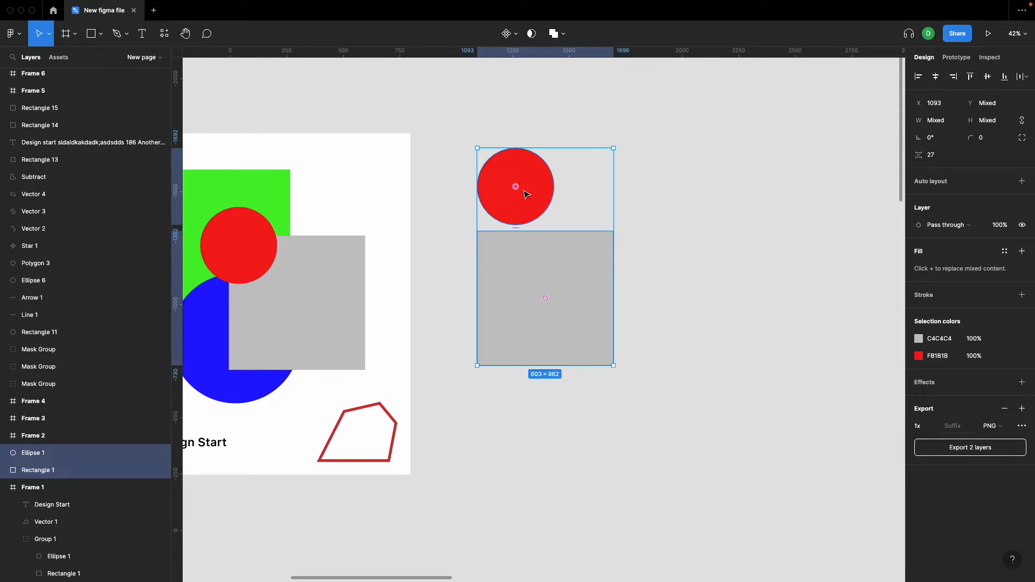
{"action": "key", "text": "super+z"}
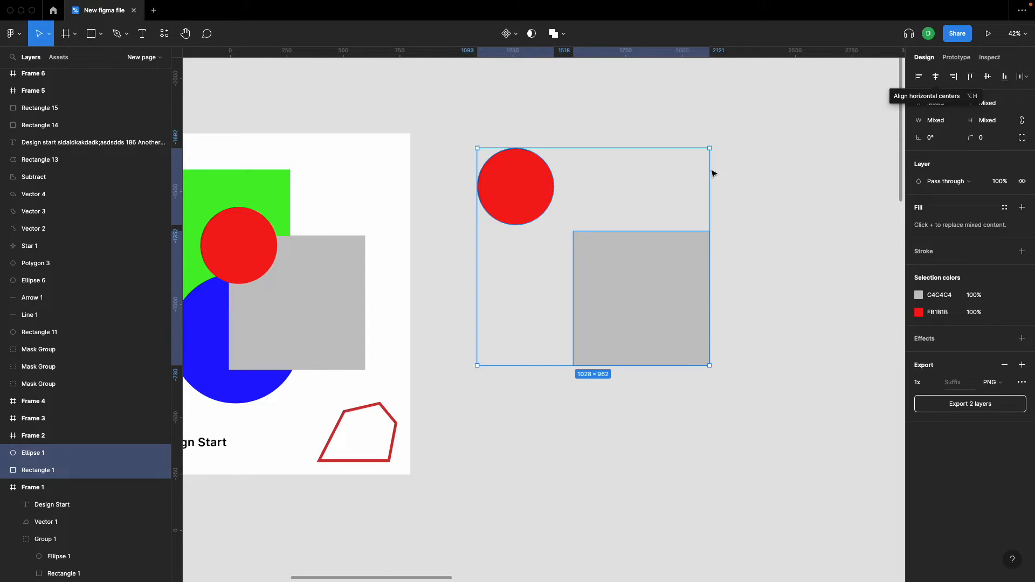
Try right alignment and horizontal centre alignment on the duplicated circle and square, undoing each one.
{"action": "left_click", "coordinate": [953, 77]}
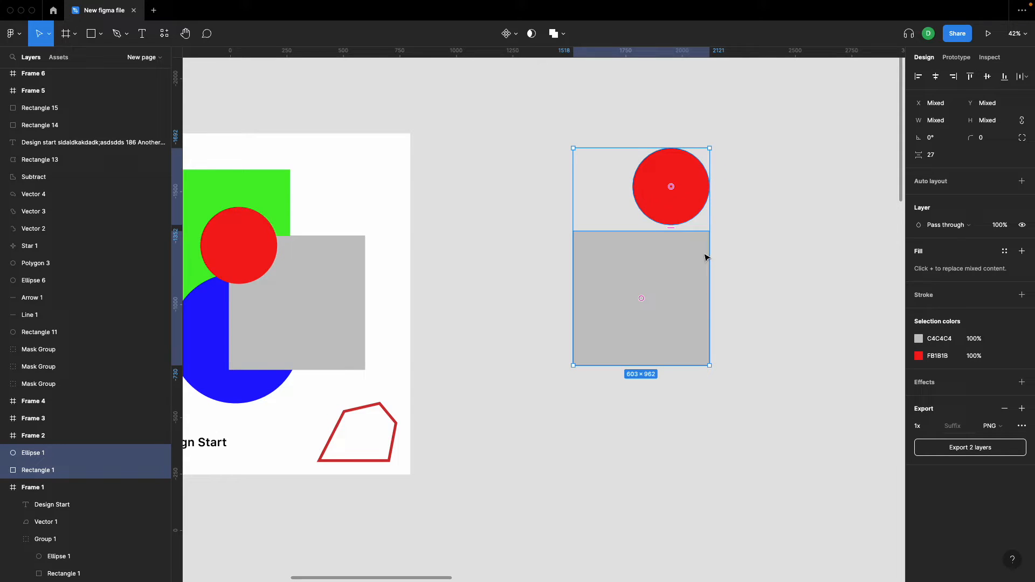
{"action": "left_click", "coordinate": [917, 78]}
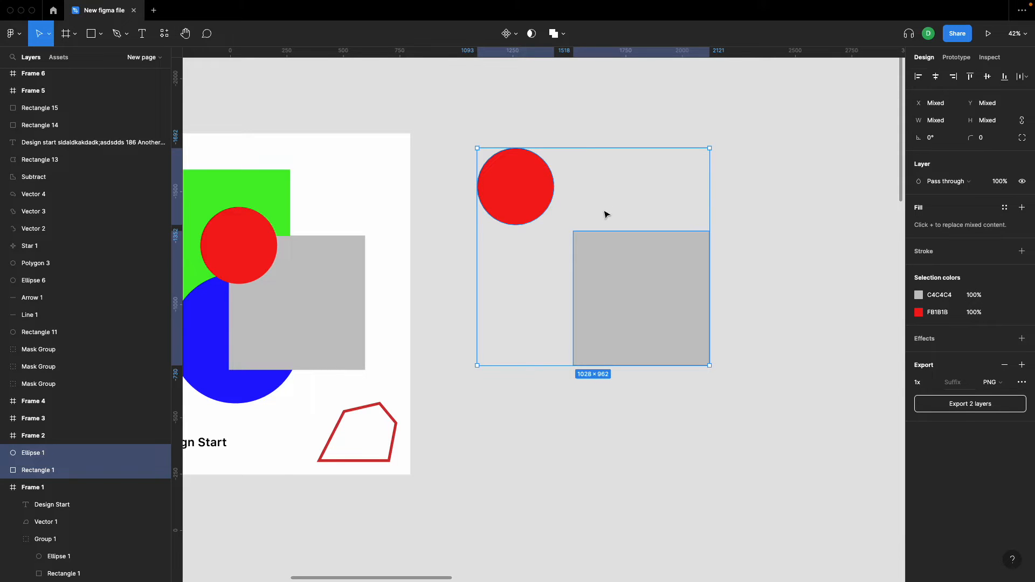
{"action": "left_click", "coordinate": [935, 80]}
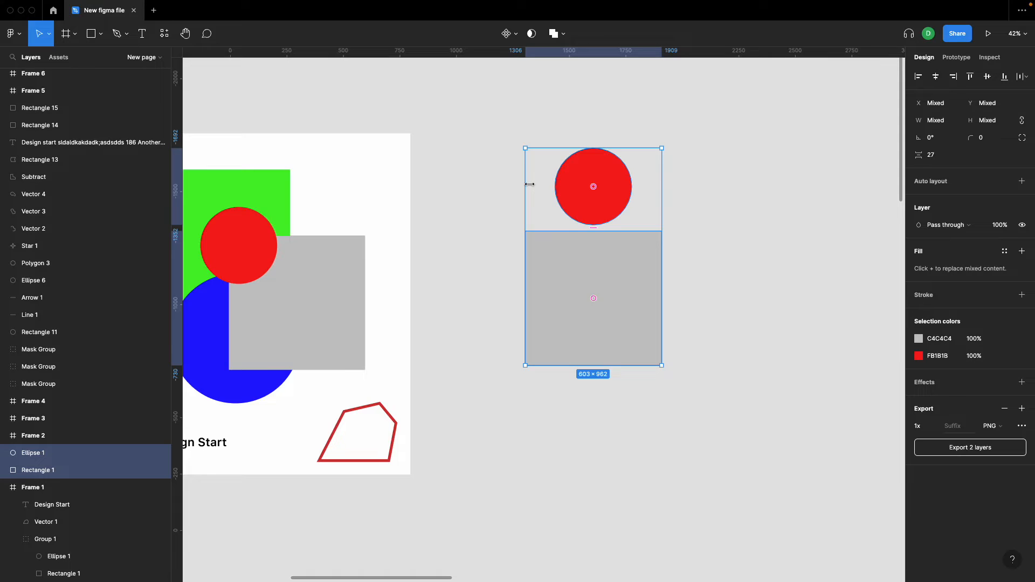
{"action": "key", "text": "super+z"}
Delete the duplicated red circle and grey square from the canvas outside Frame 1.
{"action": "left_click", "coordinate": [531, 210]}
{"action": "left_click", "coordinate": [593, 259], "text": "shift"}
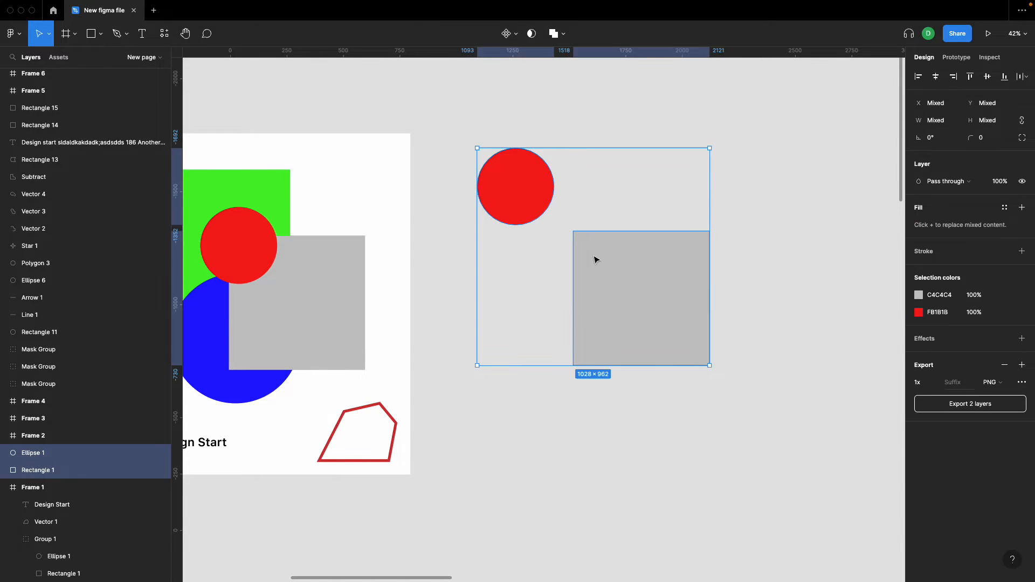
{"action": "key", "text": "Delete"}
Duplicate Group 1 from Frame 1 onto the empty canvas beside the frame and ungroup the copy.
{"action": "left_click", "coordinate": [307, 298]}
{"action": "left_click_drag", "start_coordinate": [305, 298], "coordinate": [729, 254]}
{"action": "right_click", "coordinate": [668, 305]}
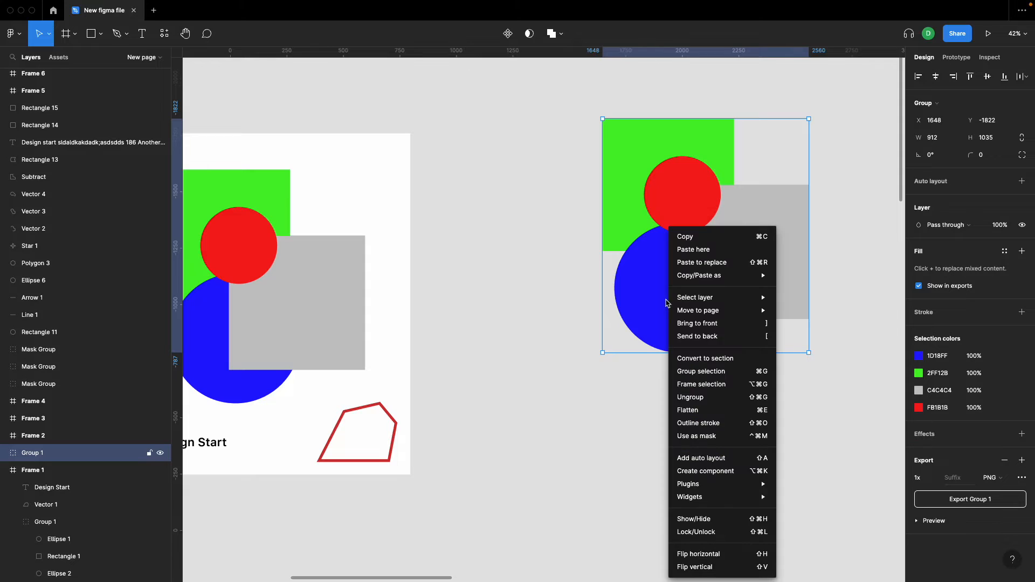
{"action": "left_click", "coordinate": [687, 397]}
{"action": "left_click", "coordinate": [628, 415]}
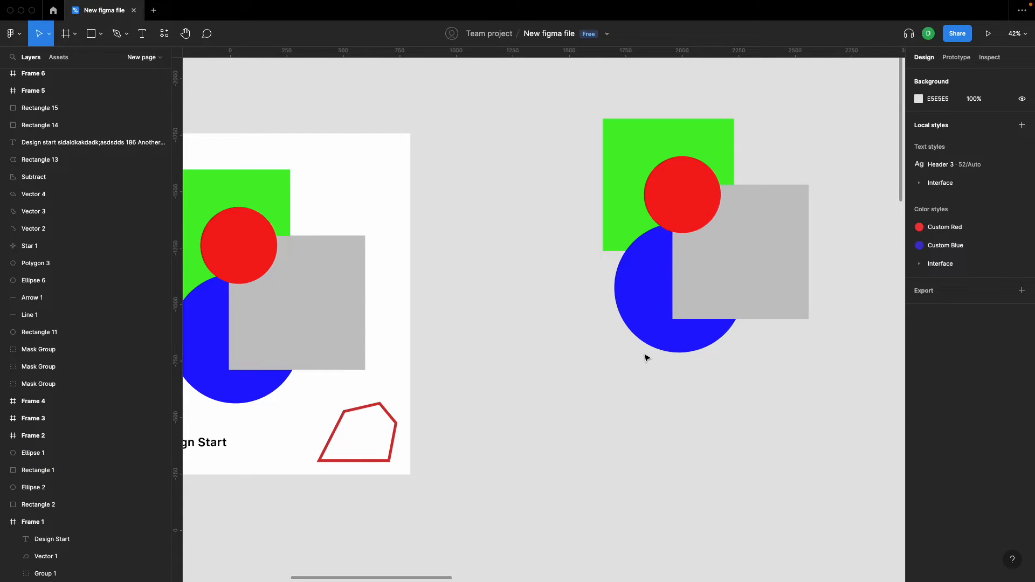
{"action": "left_click", "coordinate": [654, 340]}
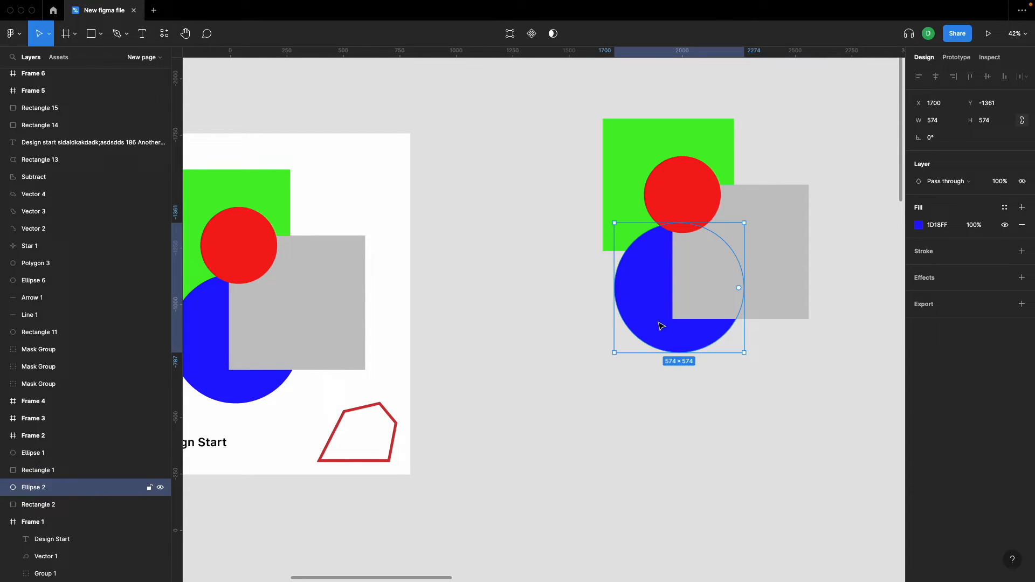
{"action": "left_click", "coordinate": [694, 449]}
Try left alignment on all four ungrouped shapes, and undo it.
{"action": "left_click_drag", "start_coordinate": [816, 144], "coordinate": [716, 233]}
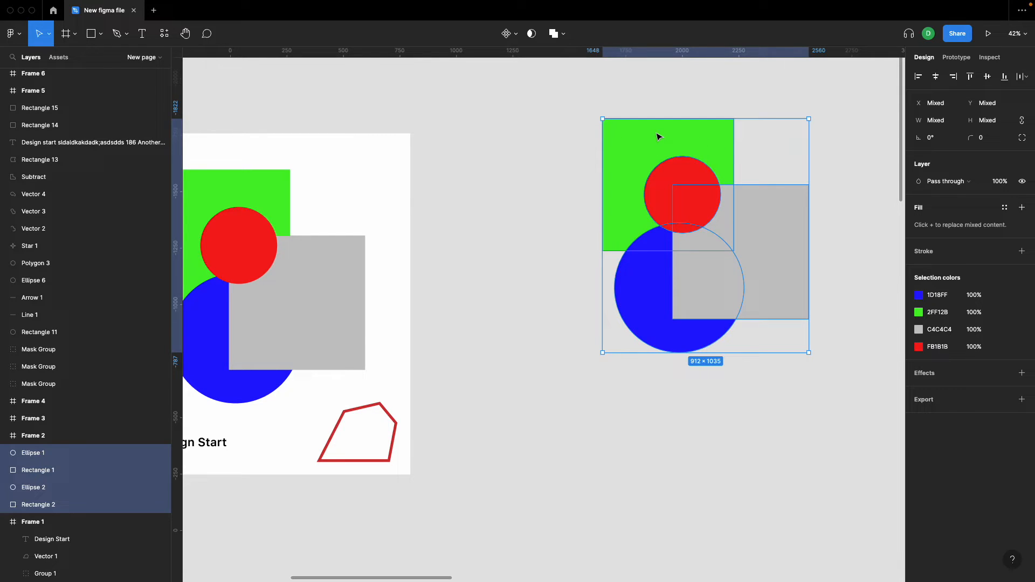
{"action": "left_click", "coordinate": [918, 77]}
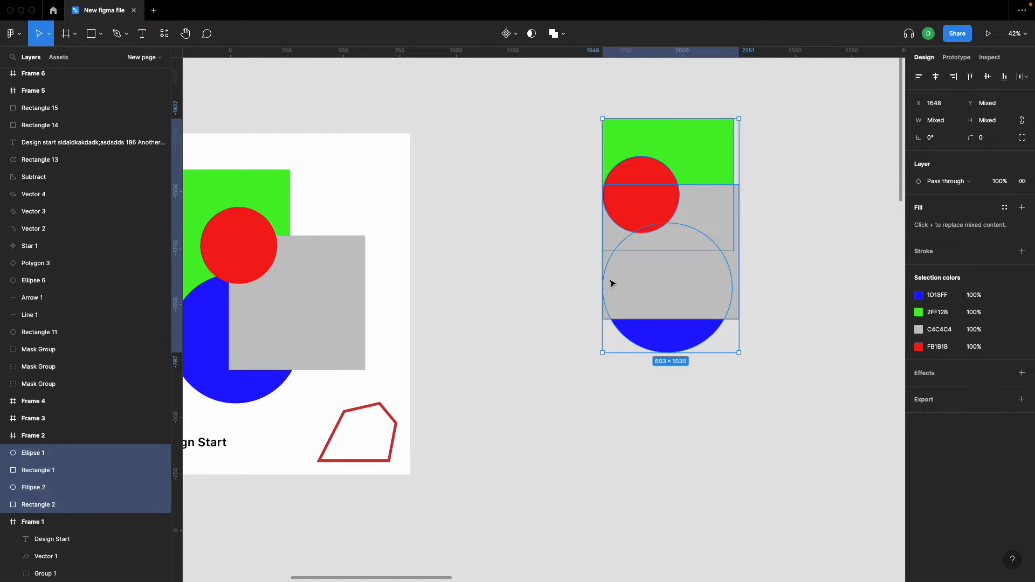
{"action": "key", "text": "super+z"}
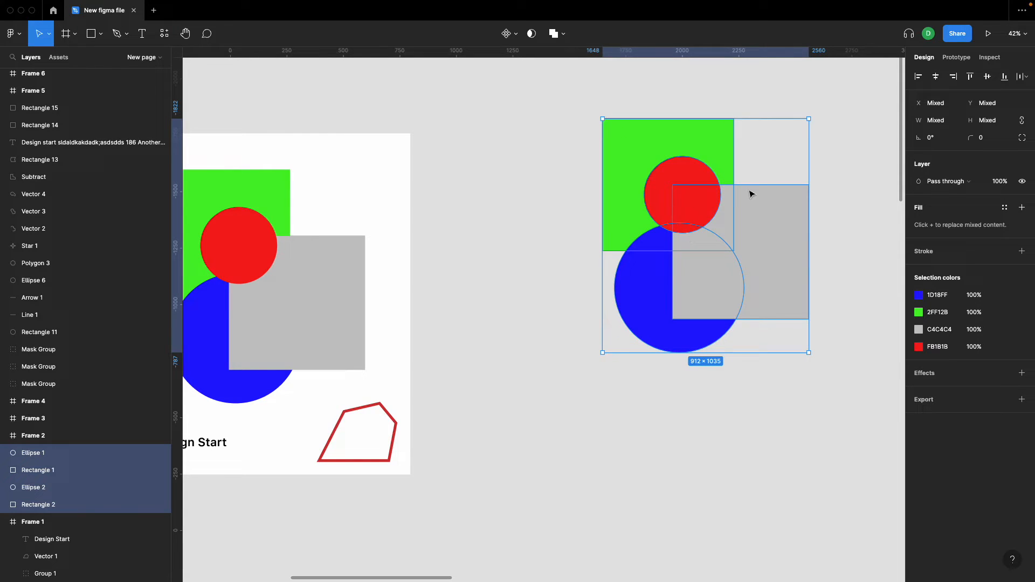
Try right alignment and horizontal centre alignment on the four ungrouped shapes, undoing each one.
{"action": "left_click", "coordinate": [952, 77]}
{"action": "key", "text": "super+z"}
{"action": "left_click", "coordinate": [936, 78]}
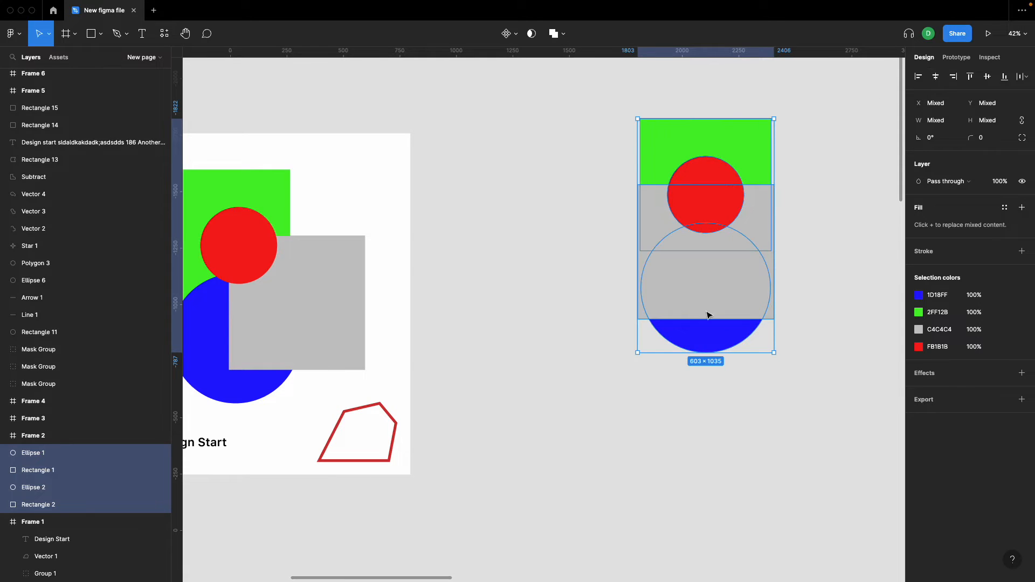
{"action": "key", "text": "super+z"}
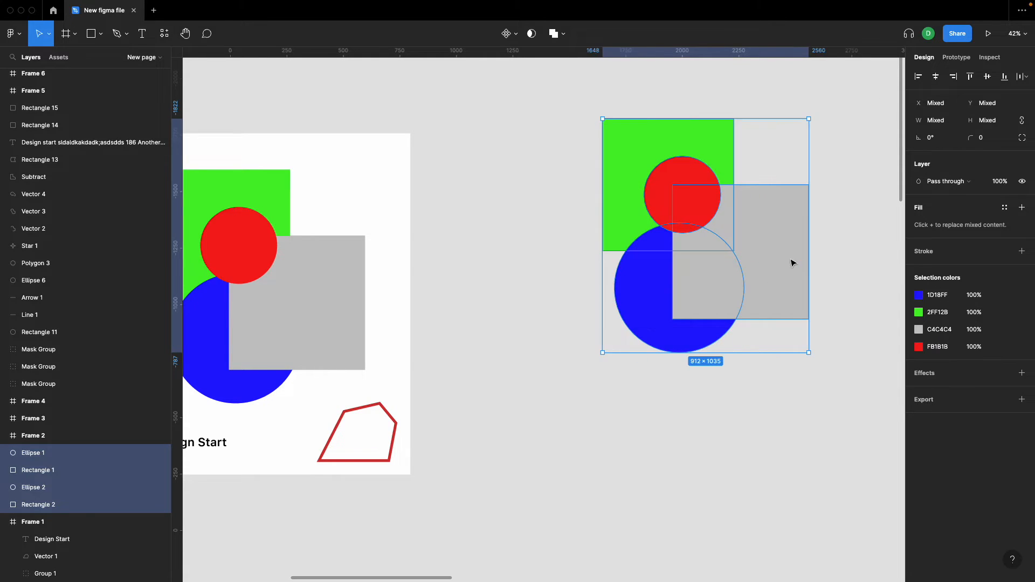
{"action": "left_click", "coordinate": [837, 240]}
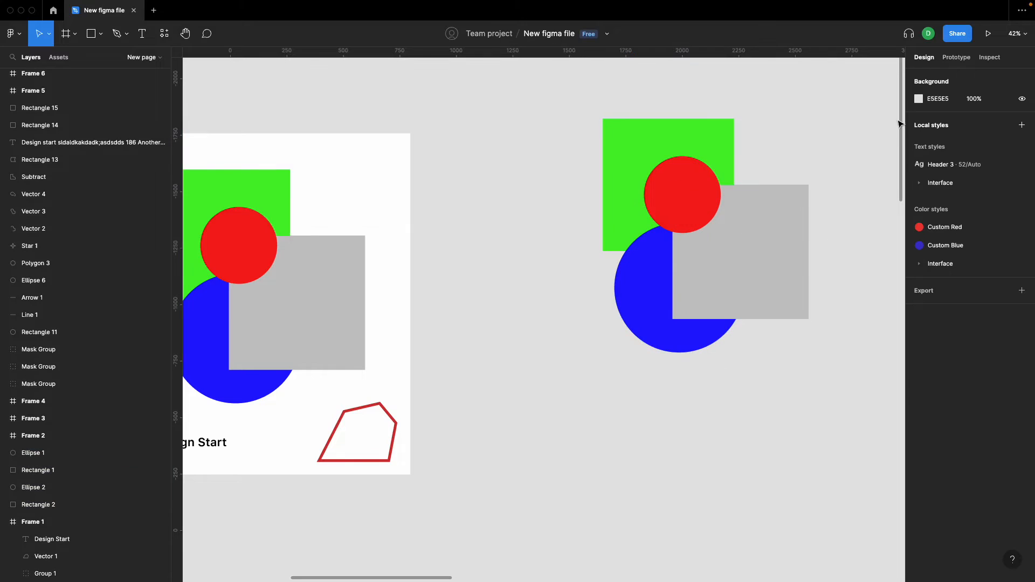
Select the four ungrouped shapes, try top alignment on them, and undo it.
{"action": "left_click_drag", "start_coordinate": [802, 147], "coordinate": [687, 289]}
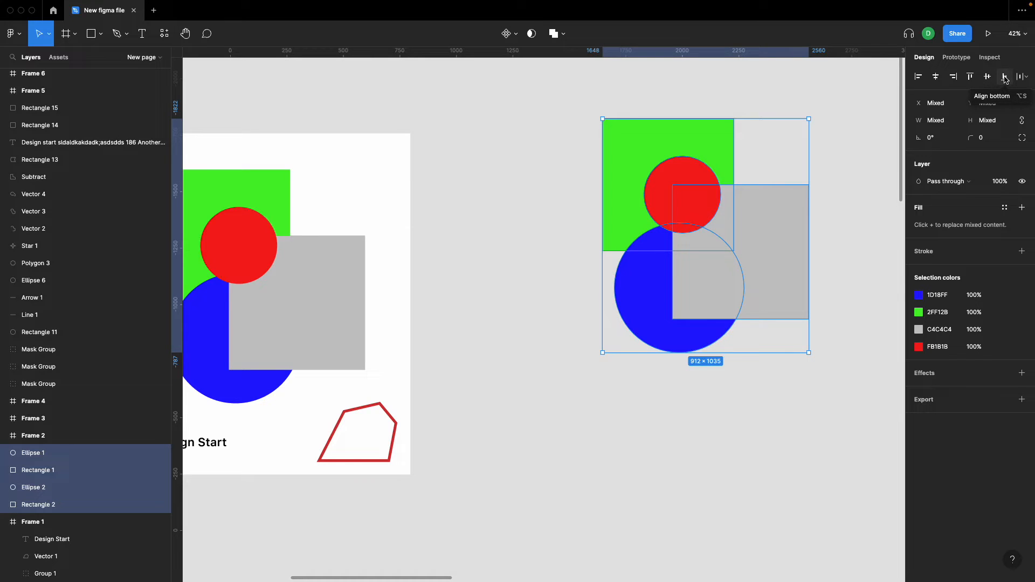
{"action": "left_click", "coordinate": [970, 78]}
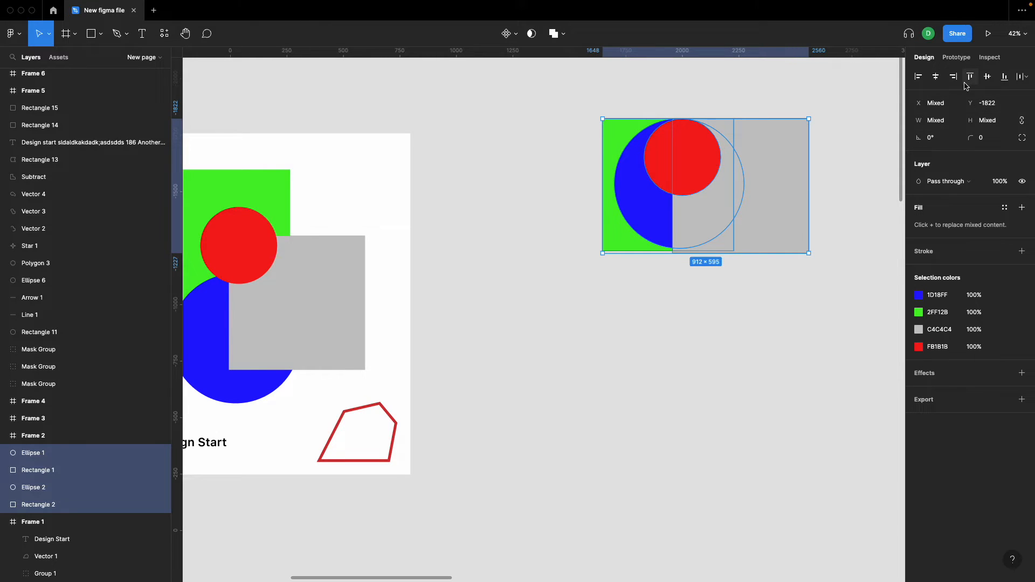
{"action": "key", "text": "ctrl+z"}
Try bottom alignment and vertical centre alignment on the four shapes, restore their original arrangement and deselect them.
{"action": "left_click", "coordinate": [1004, 76]}
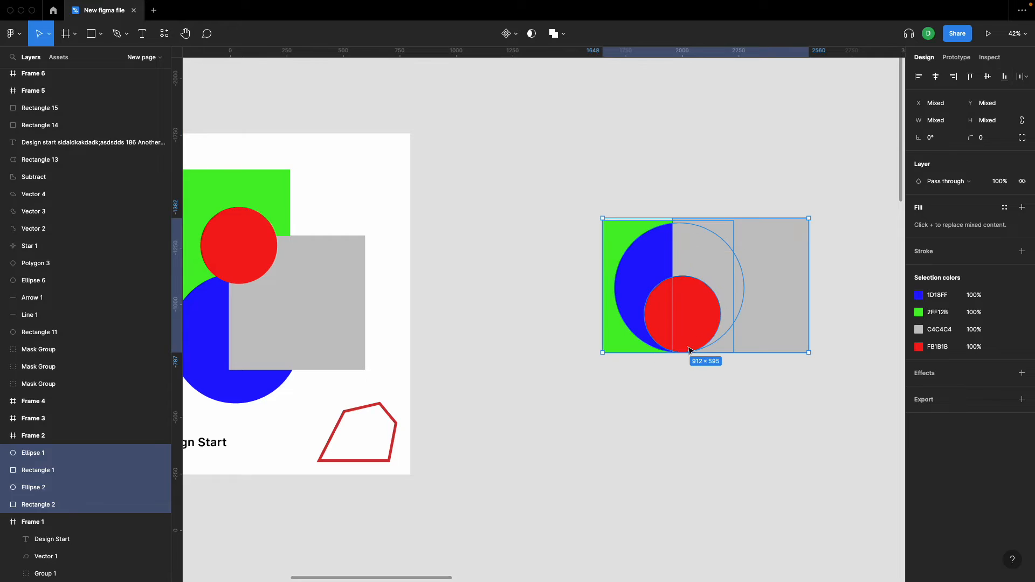
{"action": "left_click", "coordinate": [987, 77]}
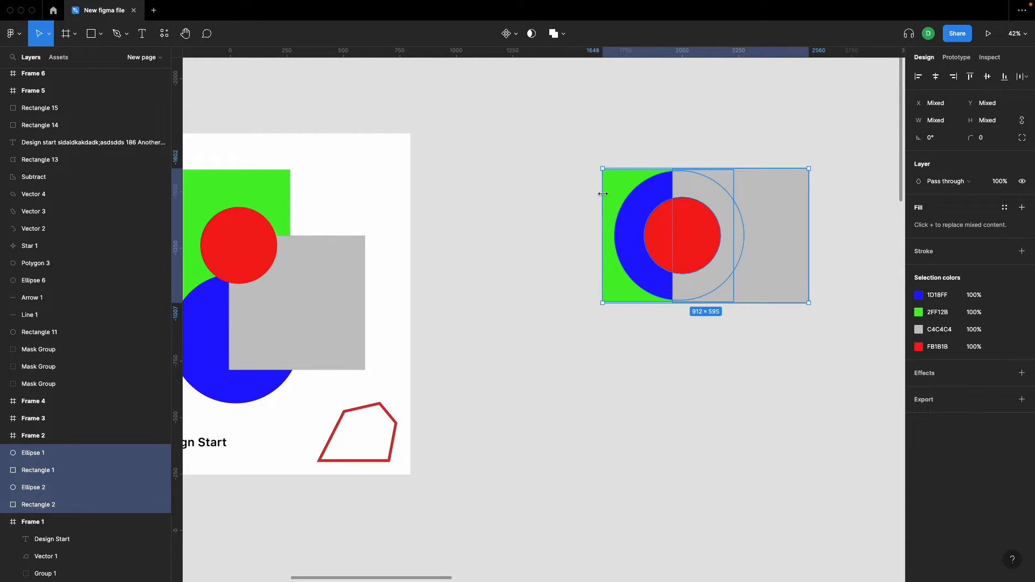
{"action": "key", "text": "super+z"}
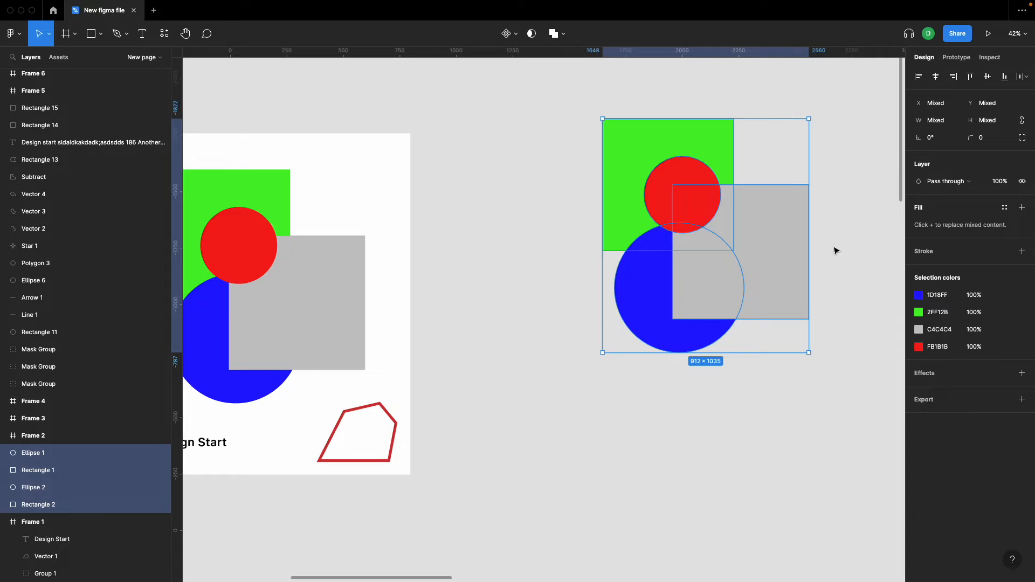
{"action": "key", "text": "Escape"}
Copy the green rectangle below the shapes as a 580 × 148 bar and duplicate it into seven bars scattered down the canvas.
{"action": "scroll", "coordinate": [587, 275], "scroll_direction": "down", "scroll_amount": 3}
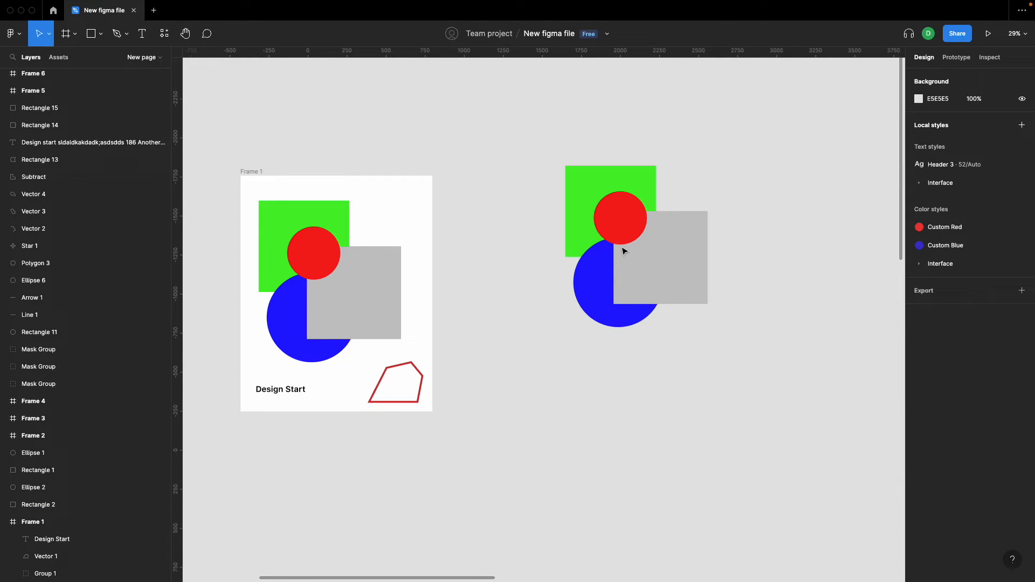
{"action": "left_click_drag", "start_coordinate": [636, 176], "coordinate": [712, 538]}
{"action": "scroll", "coordinate": [636, 370], "scroll_direction": "down", "scroll_amount": 3}
{"action": "left_click_drag", "start_coordinate": [712, 538], "coordinate": [639, 574]}
{"action": "scroll", "coordinate": [639, 573], "scroll_direction": "down", "scroll_amount": 4}
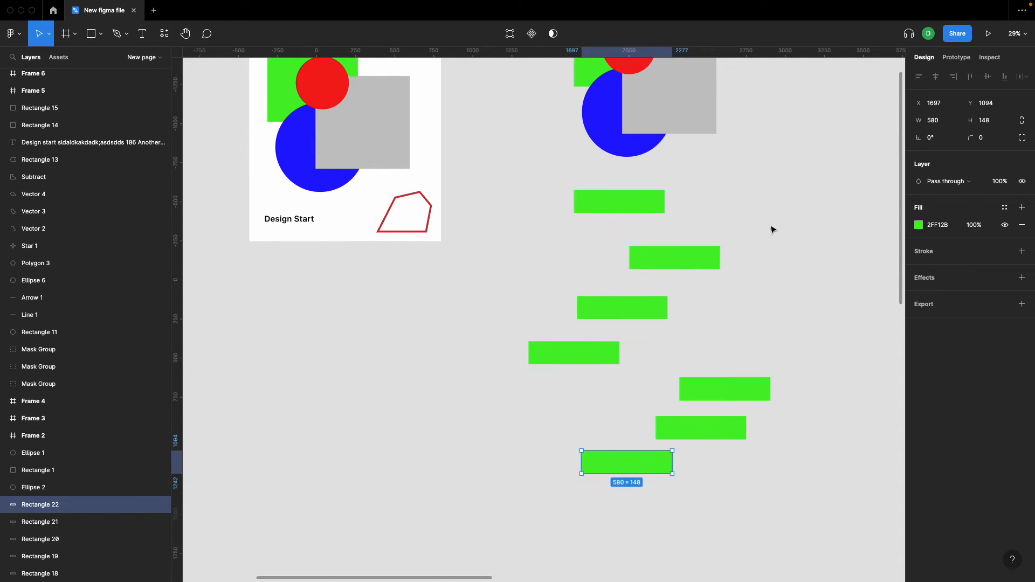
{"action": "left_click", "coordinate": [604, 208]}
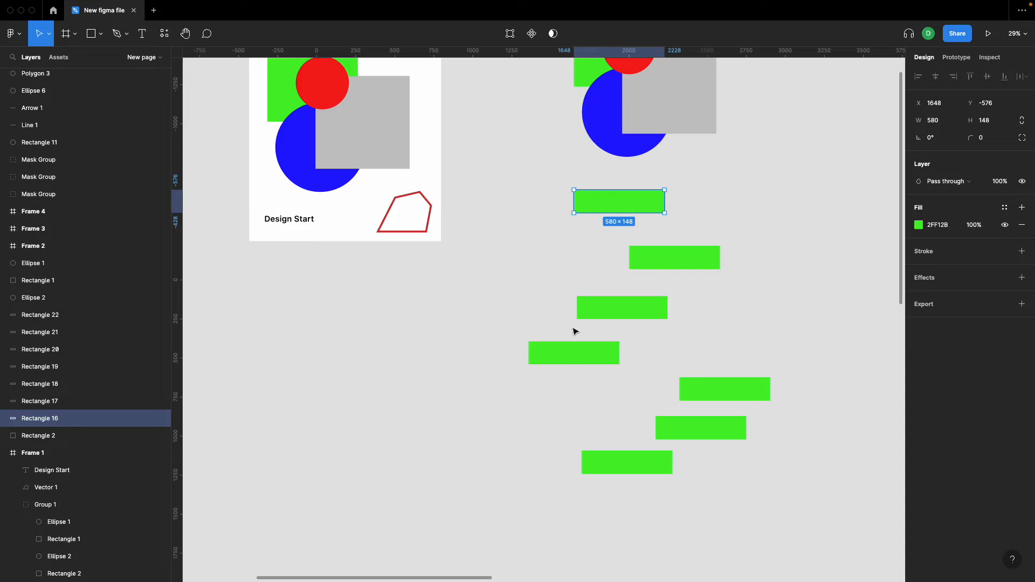
{"action": "left_click", "coordinate": [585, 247]}
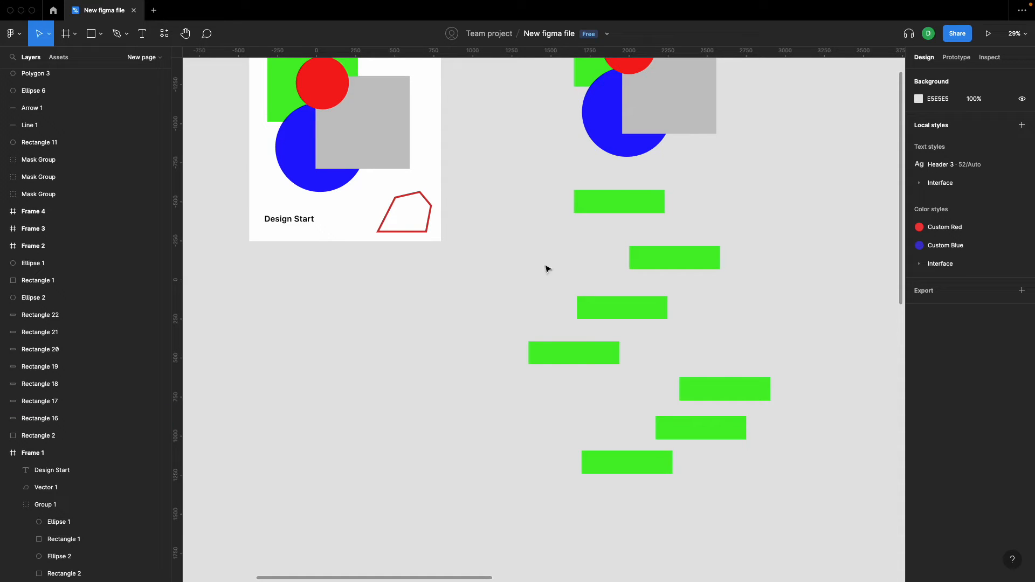
Right-align the six lower green bars, then add the top bar to the selection and left-align all seven.
{"action": "left_click_drag", "start_coordinate": [499, 236], "coordinate": [750, 477]}
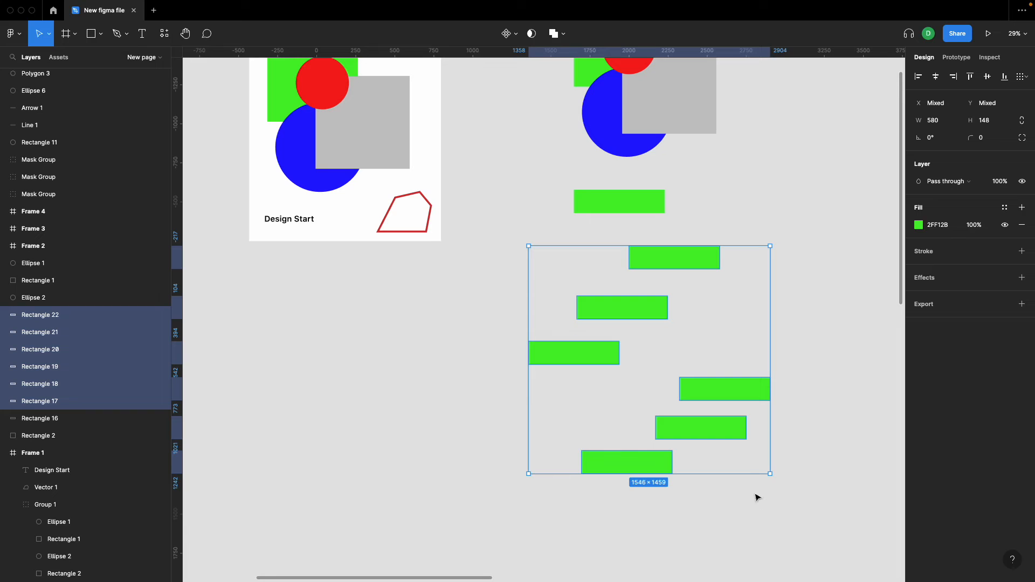
{"action": "left_click", "coordinate": [954, 77]}
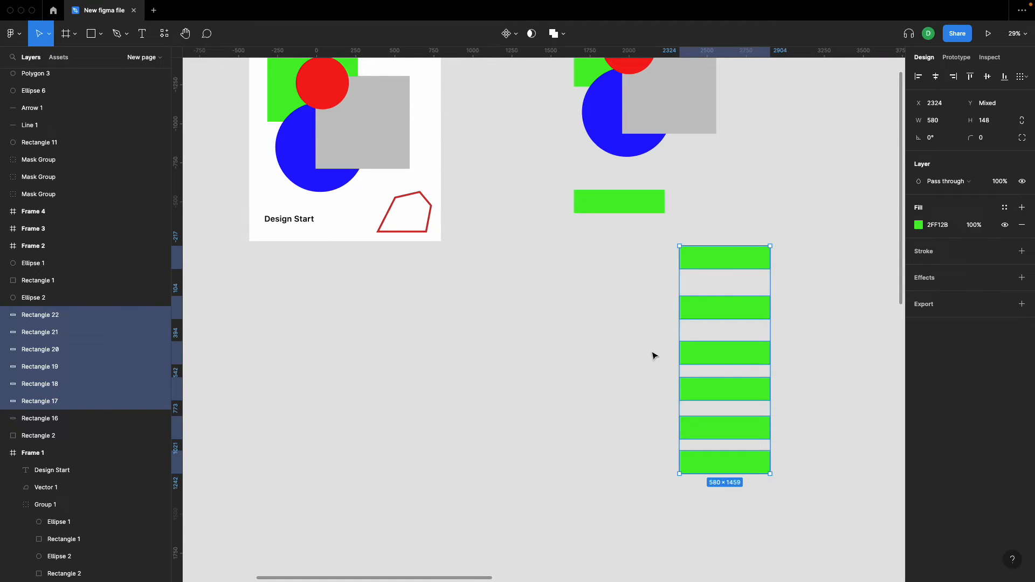
{"action": "left_click", "coordinate": [647, 199], "text": "shift"}
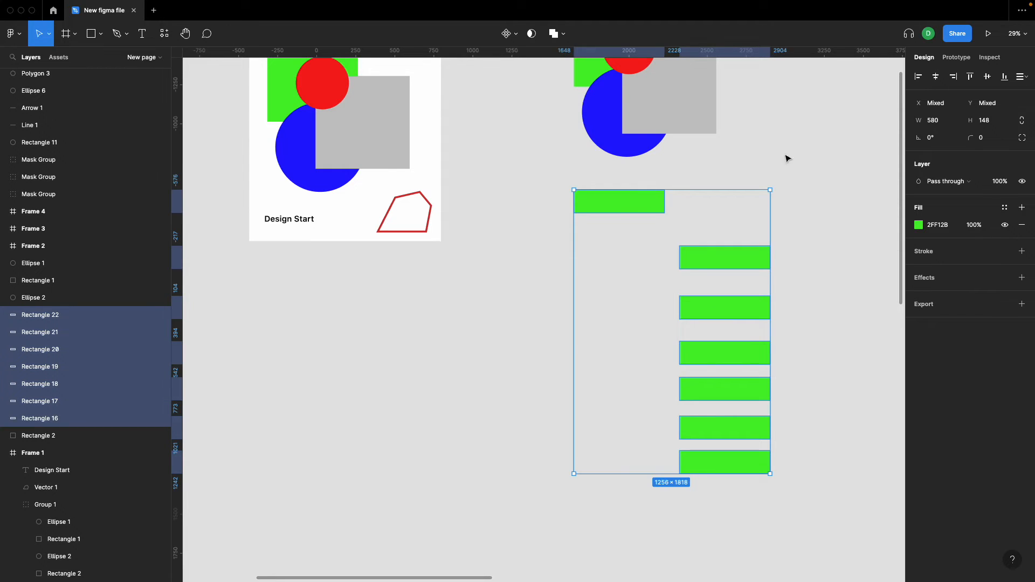
{"action": "left_click", "coordinate": [918, 78]}
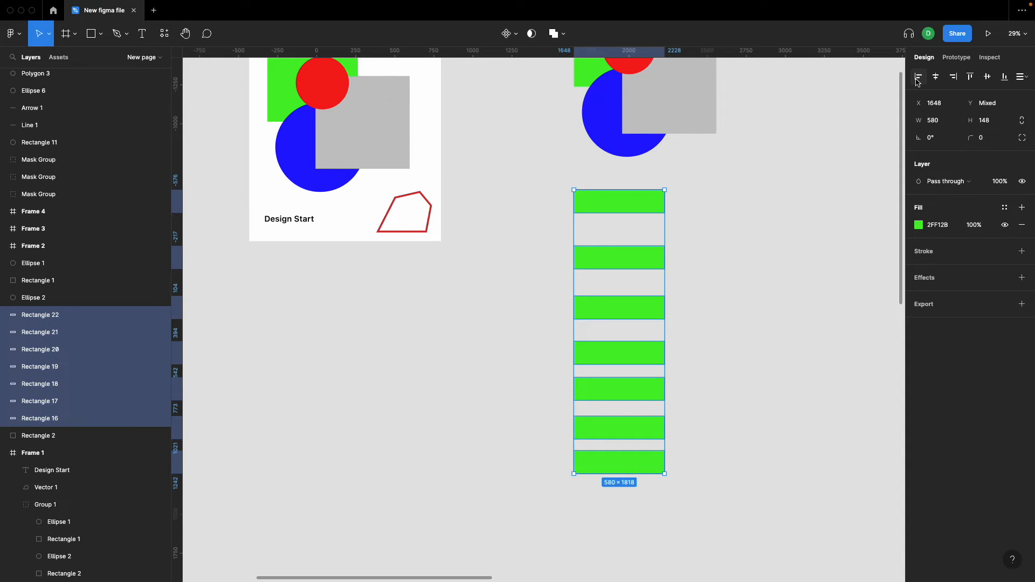
Undo the left and right alignment of the seven green bars and deselect them.
{"action": "key", "text": "super+z"}
{"action": "key", "text": "super+z"}
{"action": "left_click", "coordinate": [812, 166]}
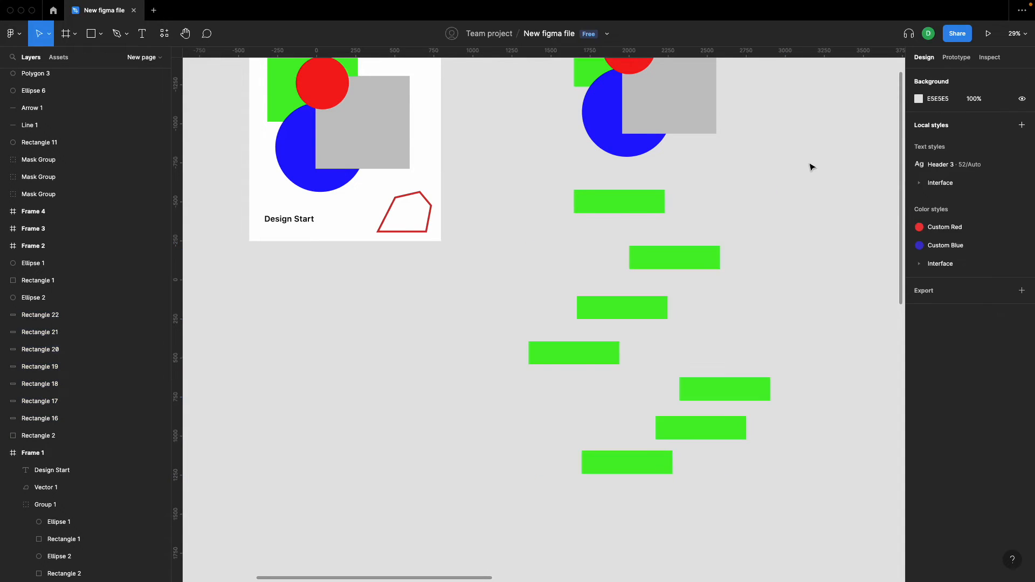
Try lining up the second to sixth green bars by hand with the left and right edges of the top bar.
{"action": "left_click_drag", "start_coordinate": [706, 264], "coordinate": [651, 263]}
{"action": "left_click_drag", "start_coordinate": [650, 301], "coordinate": [639, 305]}
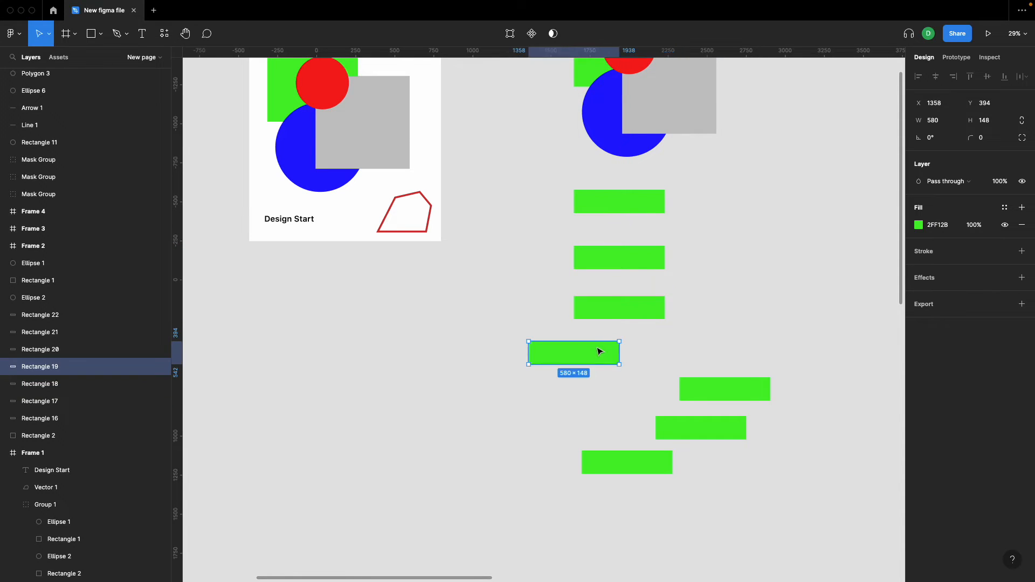
{"action": "left_click_drag", "start_coordinate": [598, 348], "coordinate": [640, 350]}
{"action": "left_click_drag", "start_coordinate": [718, 395], "coordinate": [614, 395]}
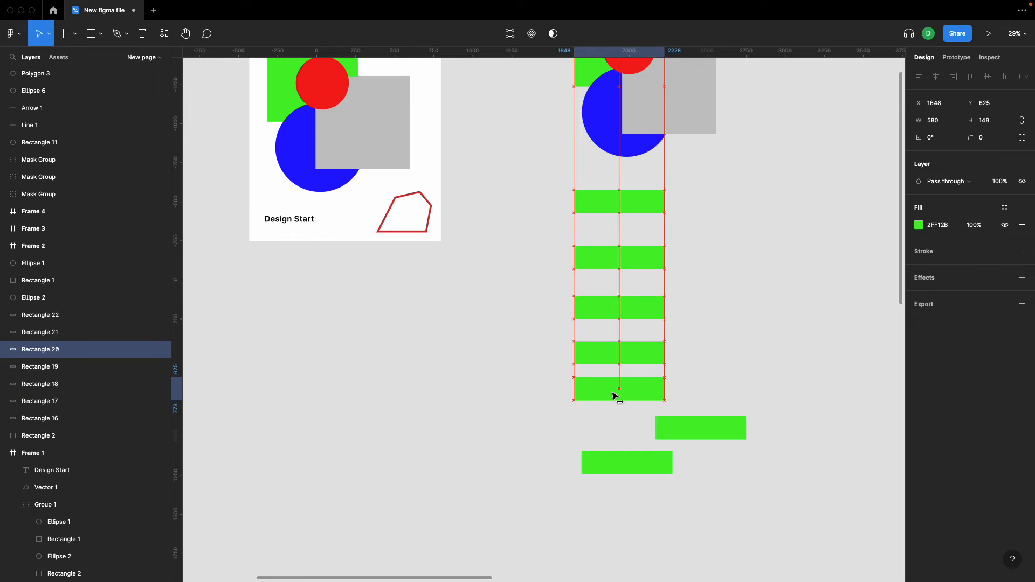
{"action": "left_click_drag", "start_coordinate": [665, 427], "coordinate": [627, 429]}
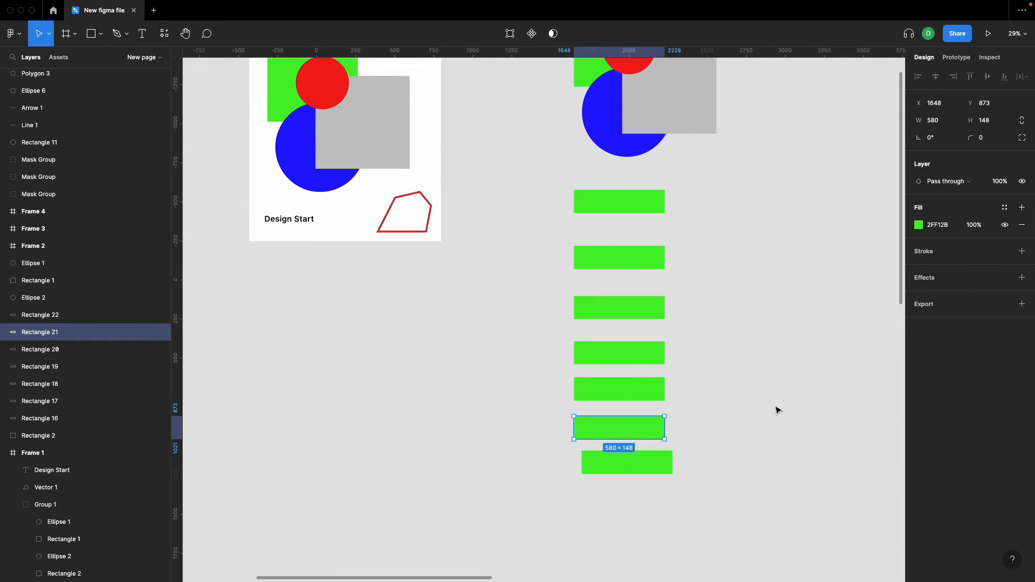
Undo the manual moves to restore the scattered arrangement of the green bars.
{"action": "key", "text": "super+z"}
{"action": "key", "text": "super+z"}
{"action": "key", "text": "super+z"}
{"action": "key", "text": "super+z"}
{"action": "key", "text": "super+z"}
{"action": "key", "text": "super+z"}
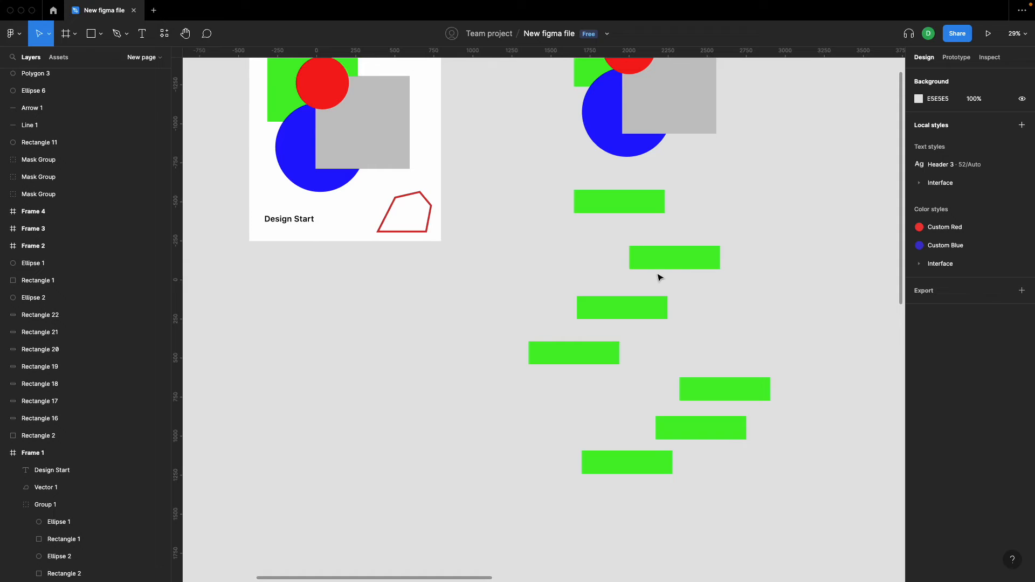
Select all seven green bars and distribute their vertical spacing evenly.
{"action": "scroll", "coordinate": [658, 278], "scroll_direction": "up", "scroll_amount": 1}
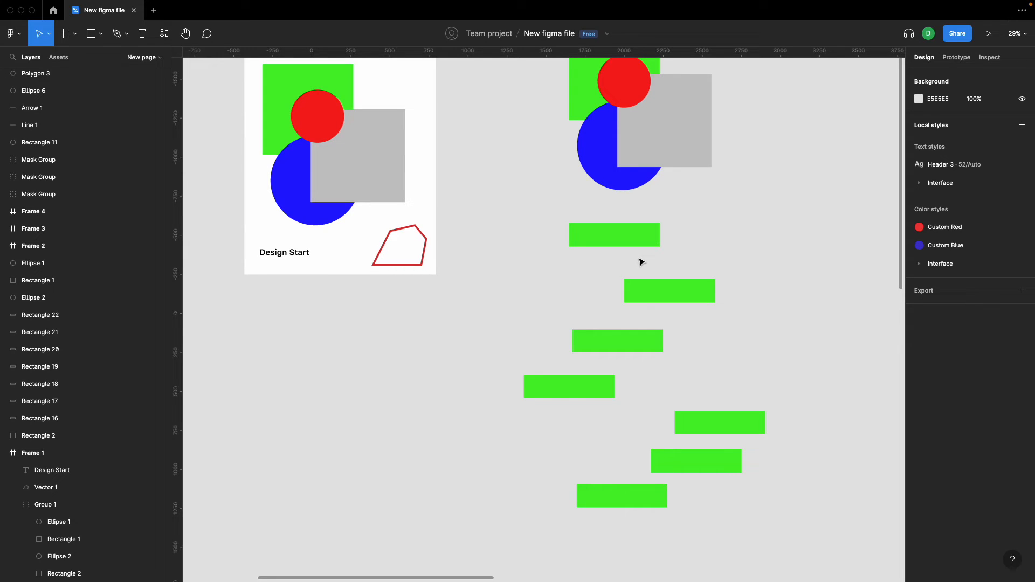
{"action": "scroll", "coordinate": [716, 234], "scroll_direction": "right", "scroll_amount": 1}
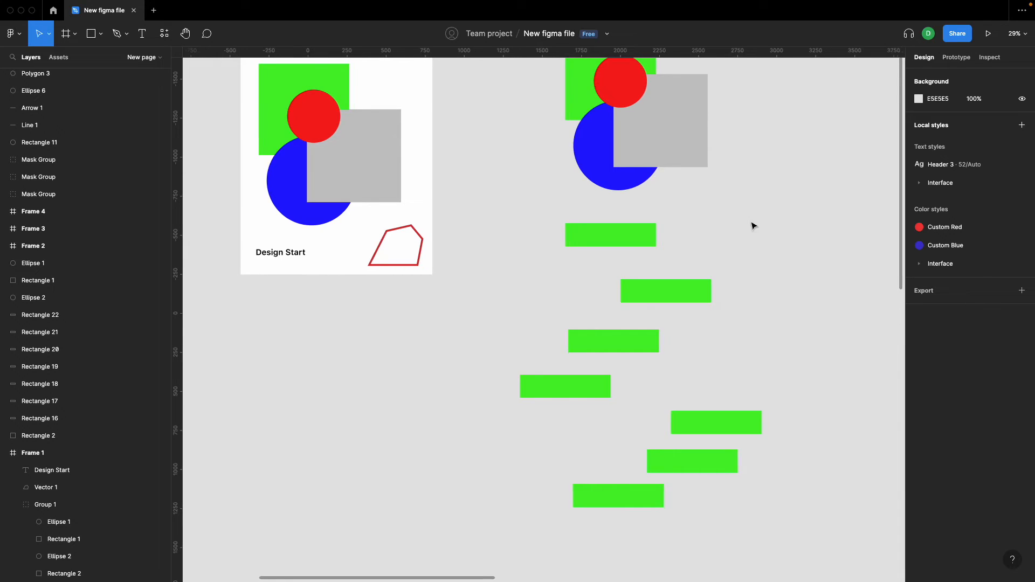
{"action": "left_click", "coordinate": [637, 240]}
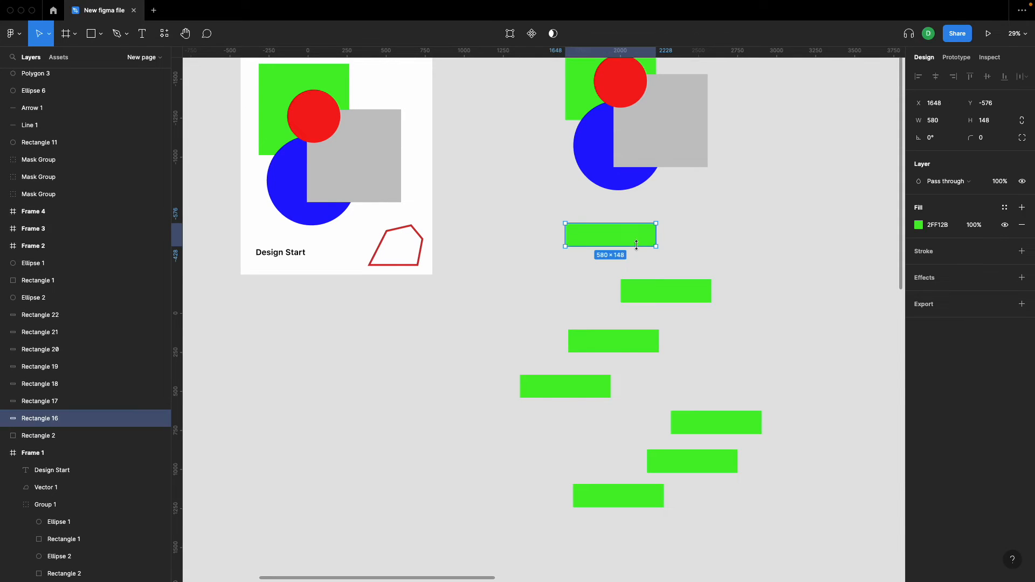
{"action": "left_click", "coordinate": [702, 239]}
{"action": "left_click", "coordinate": [652, 233]}
{"action": "left_click_drag", "start_coordinate": [779, 224], "coordinate": [536, 523]}
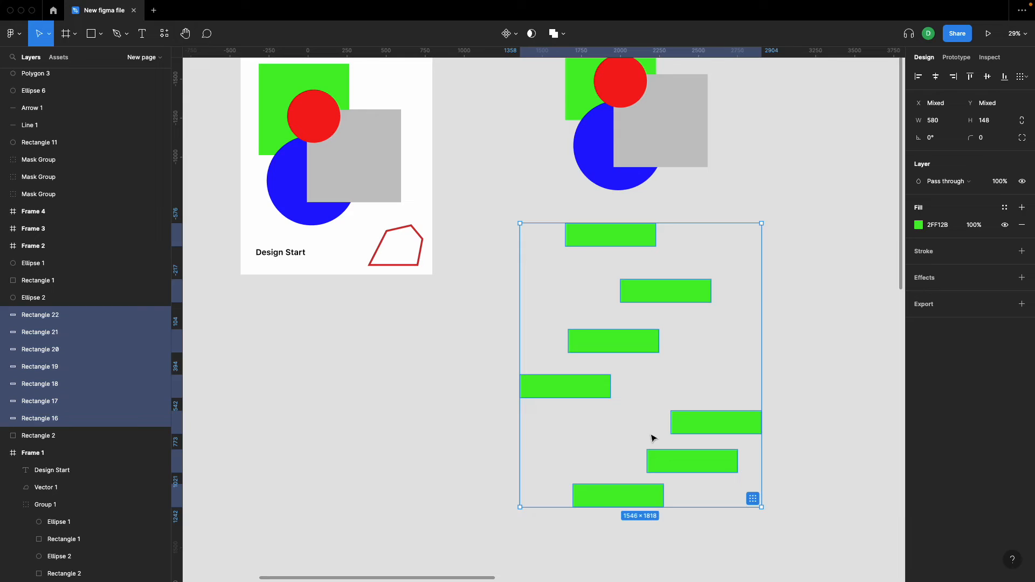
{"action": "left_click", "coordinate": [1022, 77]}
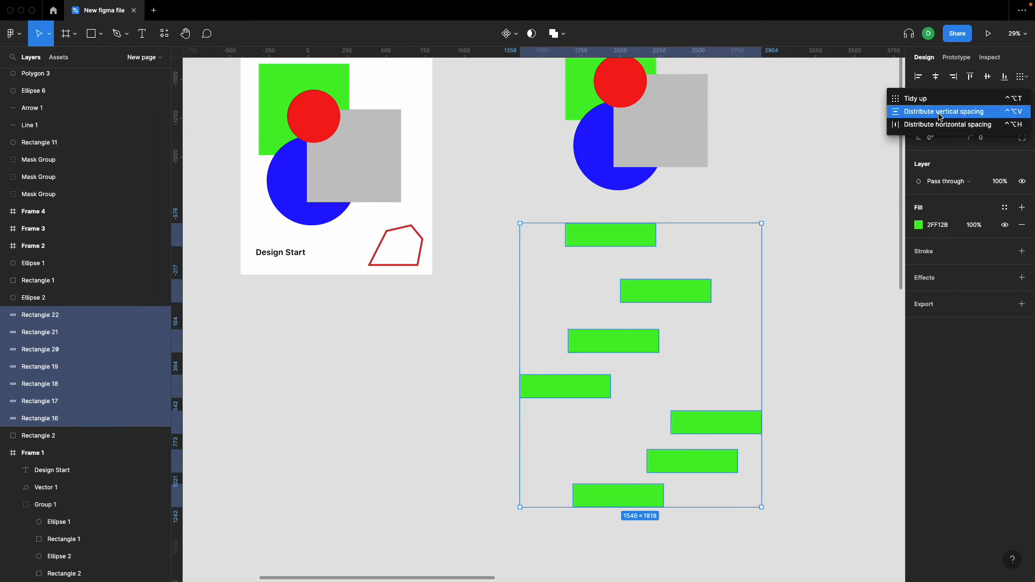
{"action": "left_click", "coordinate": [911, 112]}
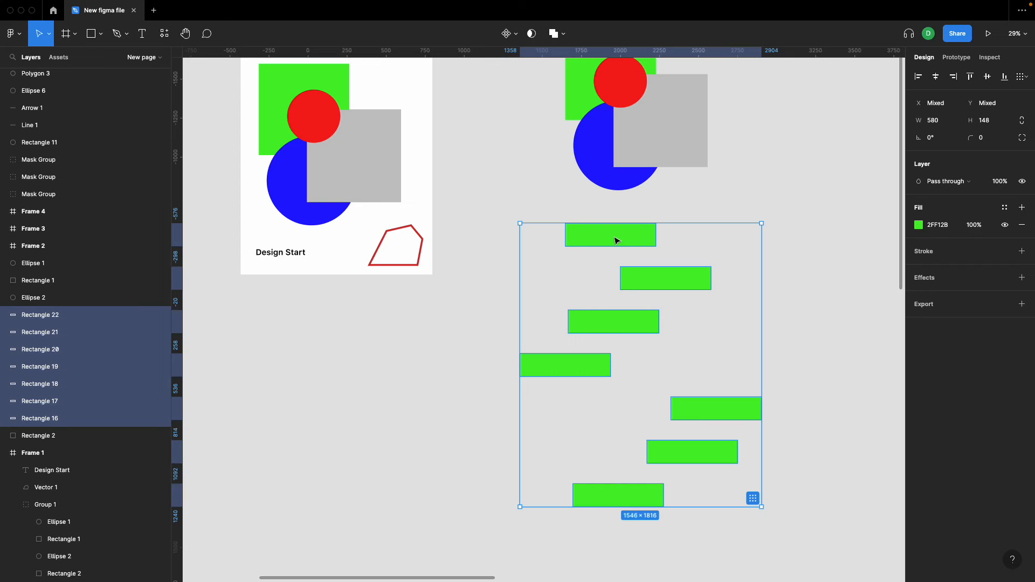
Check the vertical gaps between neighbouring green bars, selecting one bar at a time.
{"action": "left_click", "coordinate": [702, 321]}
{"action": "left_click", "coordinate": [665, 280]}
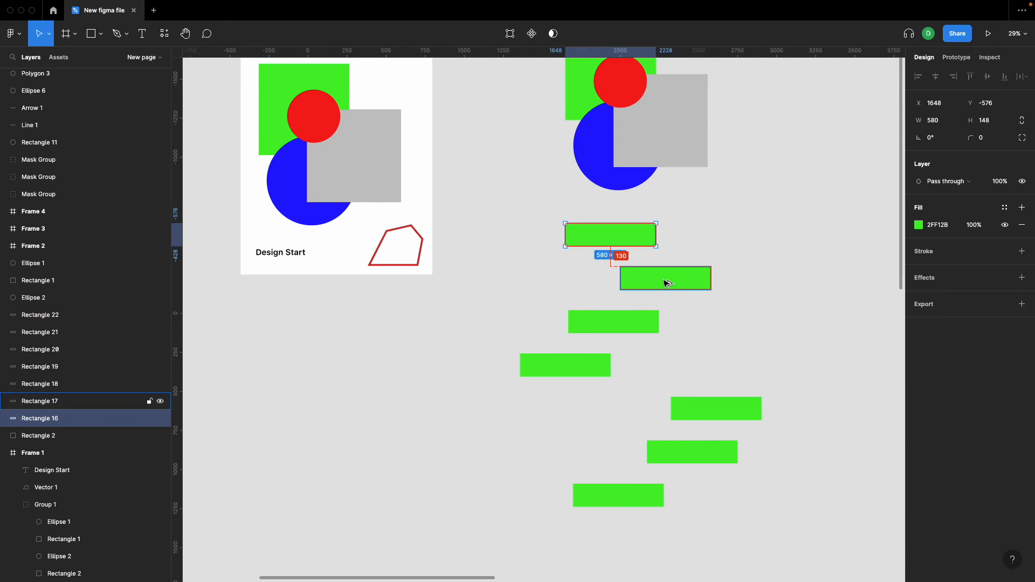
{"action": "left_click", "coordinate": [633, 323]}
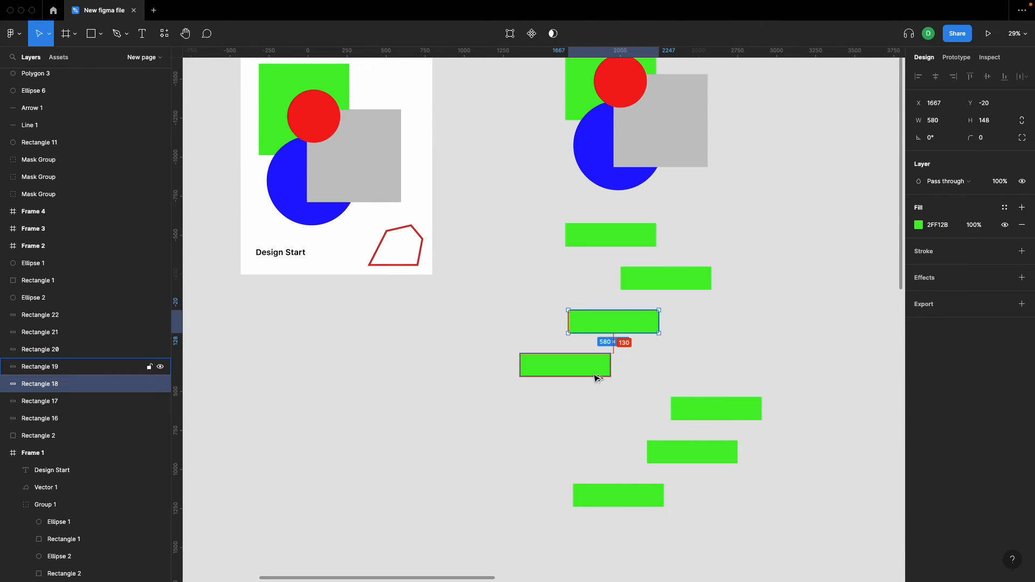
{"action": "left_click", "coordinate": [598, 371]}
{"action": "left_click", "coordinate": [682, 408]}
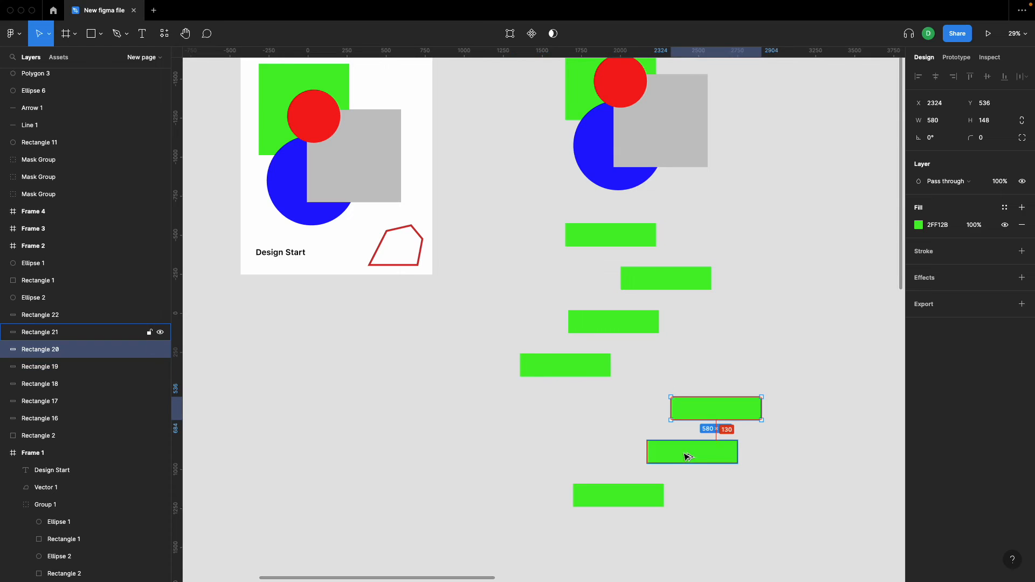
{"action": "left_click", "coordinate": [730, 371]}
Undo the vertical distribution of the green bars and leave them deselected.
{"action": "key", "text": "ctrl+z"}
{"action": "left_click_drag", "start_coordinate": [775, 222], "coordinate": [553, 504]}
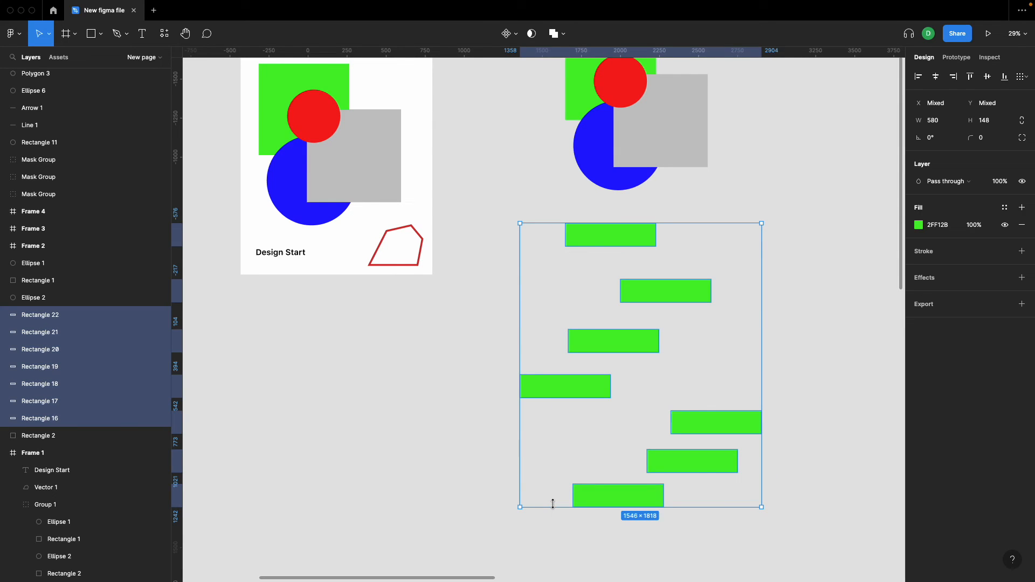
{"action": "left_click", "coordinate": [508, 480]}
Draw a 204 × 640 upright rectangle beside the green bars and duplicate it into four rectangles at staggered heights.
{"action": "scroll", "coordinate": [508, 480], "scroll_direction": "right", "scroll_amount": 5}
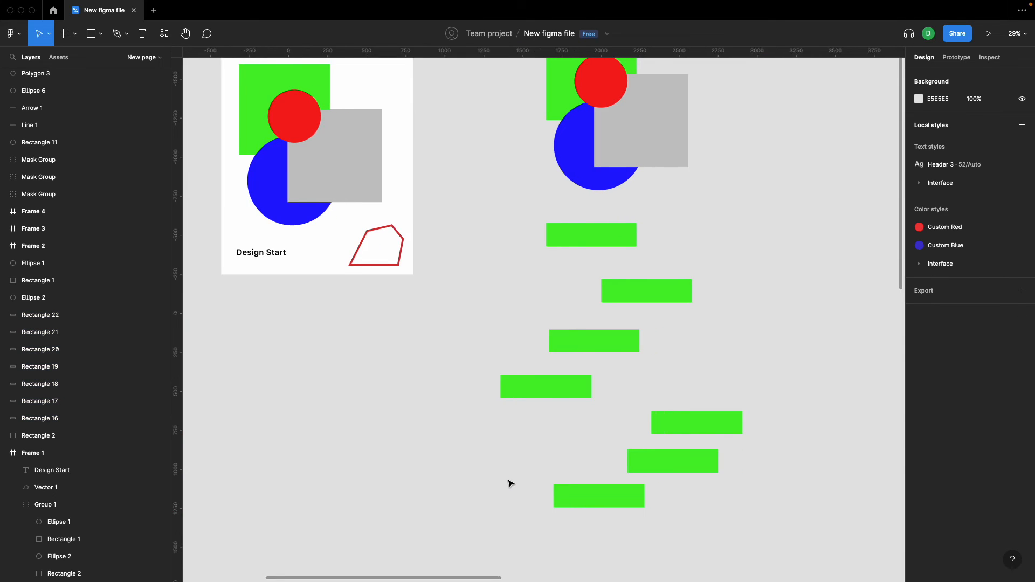
{"action": "key", "text": "r"}
{"action": "mouse_move", "coordinate": [689, 238]}
{"action": "left_mouse_down"}
{"action": "mouse_move", "coordinate": [736, 351]}
{"action": "mouse_move", "coordinate": [720, 337]}
{"action": "left_mouse_up"}
{"action": "mouse_move", "coordinate": [699, 300]}
{"action": "left_mouse_down", "text": "alt"}
{"action": "mouse_move", "coordinate": [771, 346]}
{"action": "mouse_move", "coordinate": [827, 224]}
{"action": "left_mouse_up", "text": "alt"}
{"action": "left_click_drag", "start_coordinate": [827, 224], "coordinate": [878, 308], "text": "alt"}
{"action": "scroll", "coordinate": [878, 308], "scroll_direction": "right", "scroll_amount": 1}
{"action": "scroll", "coordinate": [879, 312], "scroll_direction": "right", "scroll_amount": 3}
Select the four grey upright rectangles and distribute their horizontal spacing evenly.
{"action": "left_click", "coordinate": [626, 296]}
{"action": "left_click", "coordinate": [697, 303], "text": "shift"}
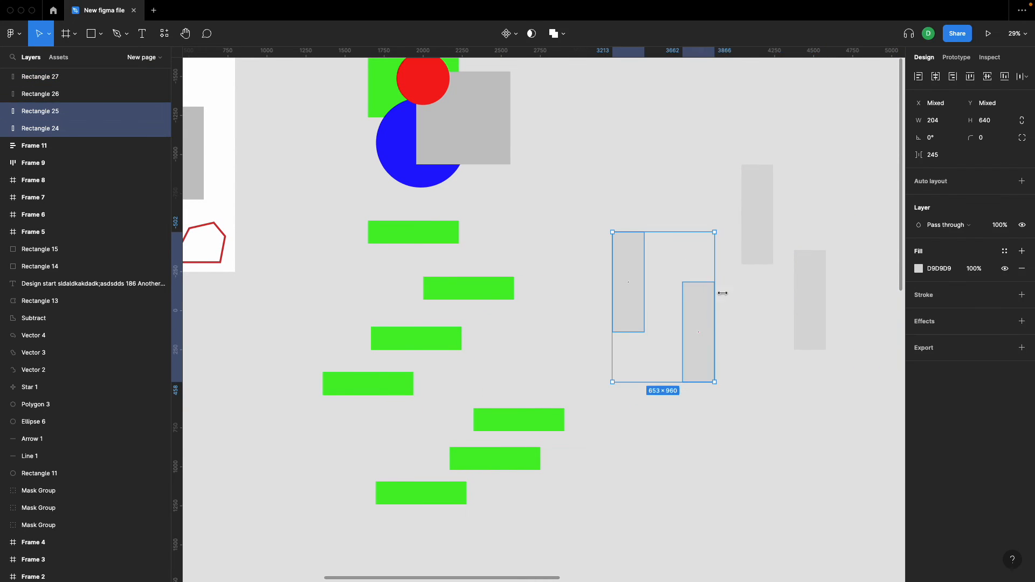
{"action": "left_click", "coordinate": [753, 250], "text": "shift"}
{"action": "left_click", "coordinate": [798, 292], "text": "shift"}
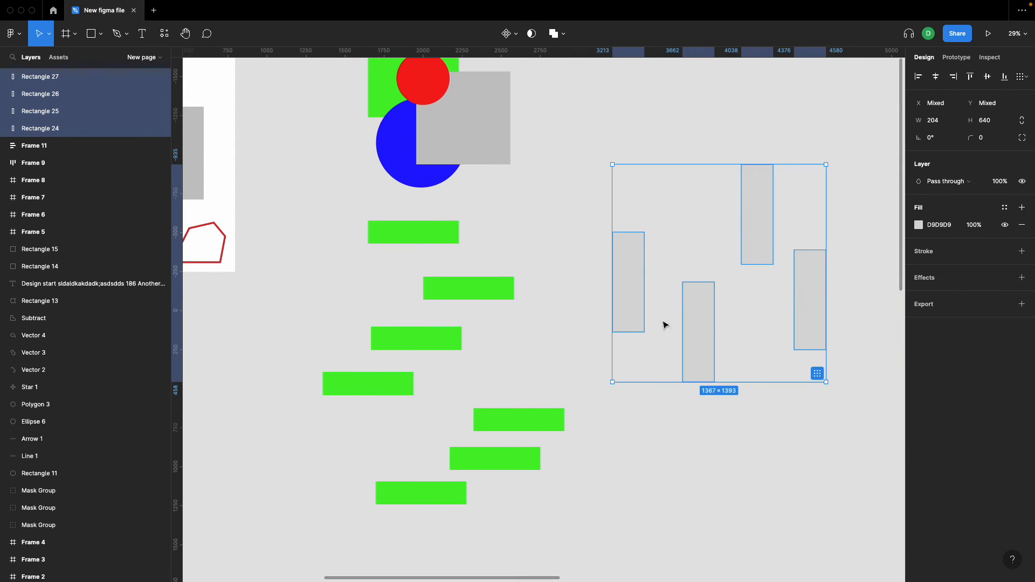
{"action": "left_click", "coordinate": [1025, 80]}
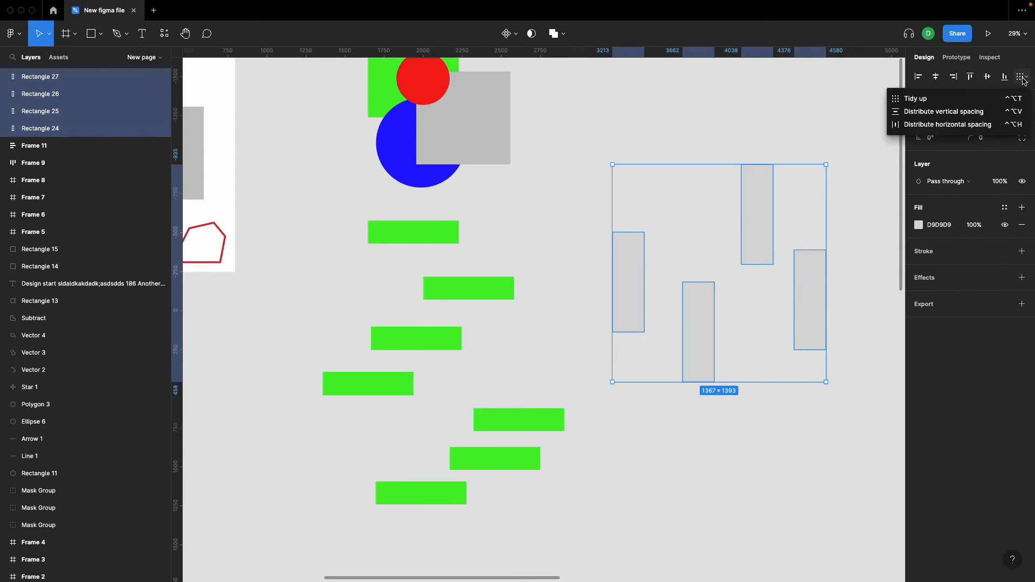
{"action": "left_click", "coordinate": [986, 126]}
Check the horizontal gaps between the grey upright rectangles and deselect them.
{"action": "left_click", "coordinate": [634, 302]}
{"action": "left_click", "coordinate": [742, 231]}
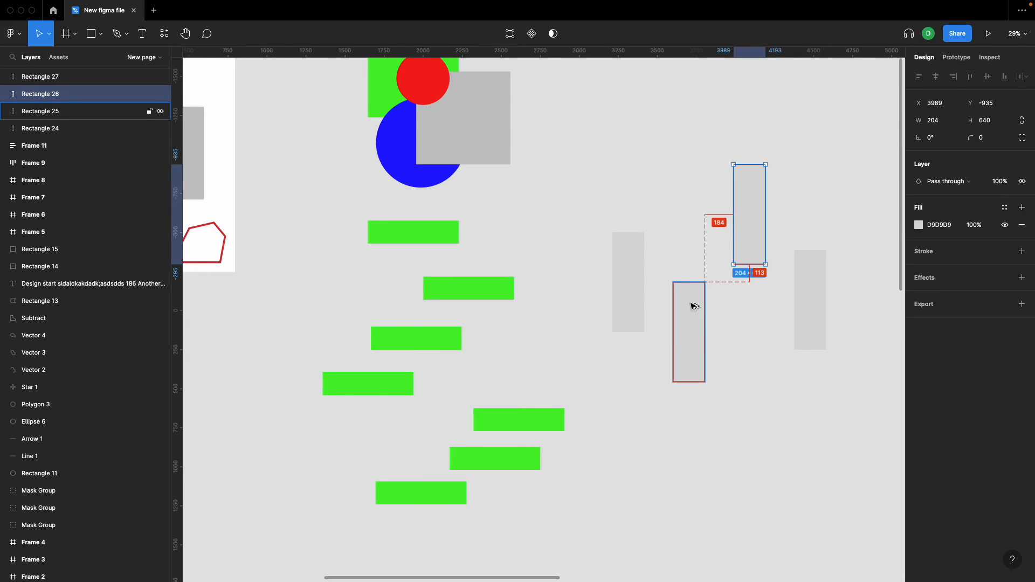
{"action": "left_click", "coordinate": [727, 312]}
Select and delete the four grey upright rectangles.
{"action": "left_click_drag", "start_coordinate": [852, 210], "coordinate": [633, 351]}
{"action": "key", "text": "Delete"}
Select the seven green bars and try Tidy up on them twice, undoing it each time.
{"action": "scroll", "coordinate": [634, 354], "scroll_direction": "left", "scroll_amount": 5}
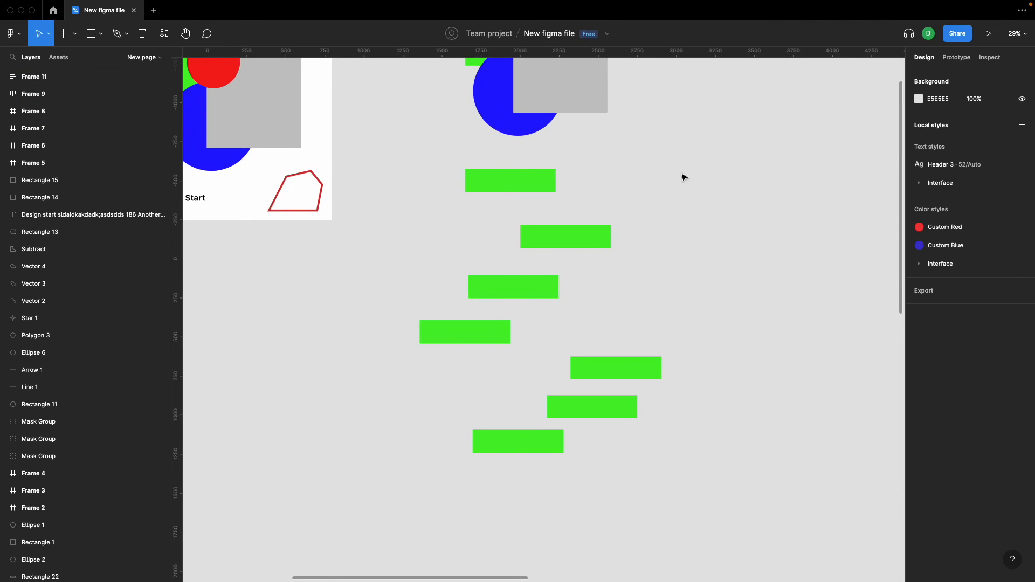
{"action": "left_click_drag", "start_coordinate": [683, 165], "coordinate": [418, 498]}
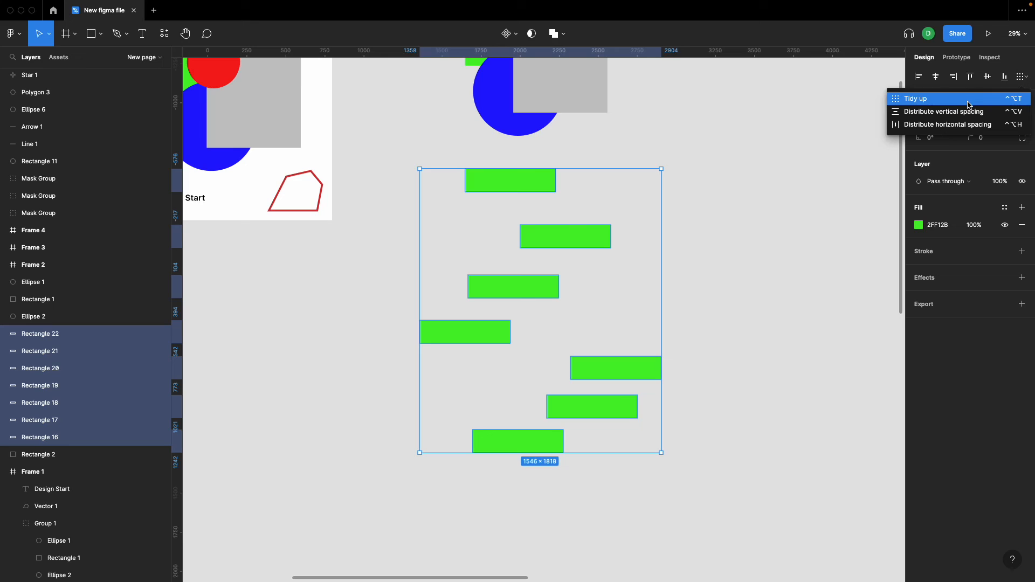
{"action": "left_click", "coordinate": [967, 98]}
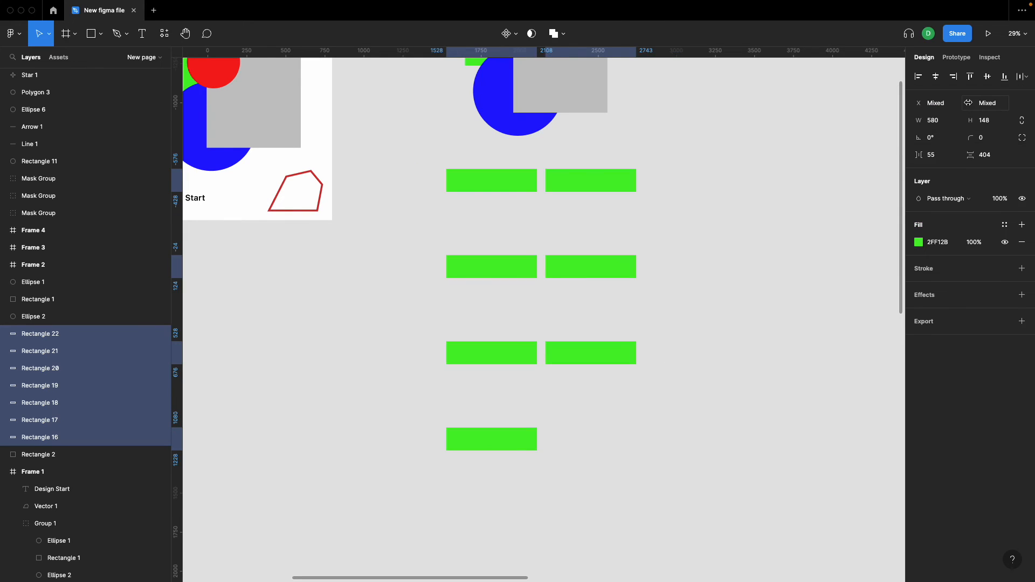
{"action": "key", "text": "ctrl+z"}
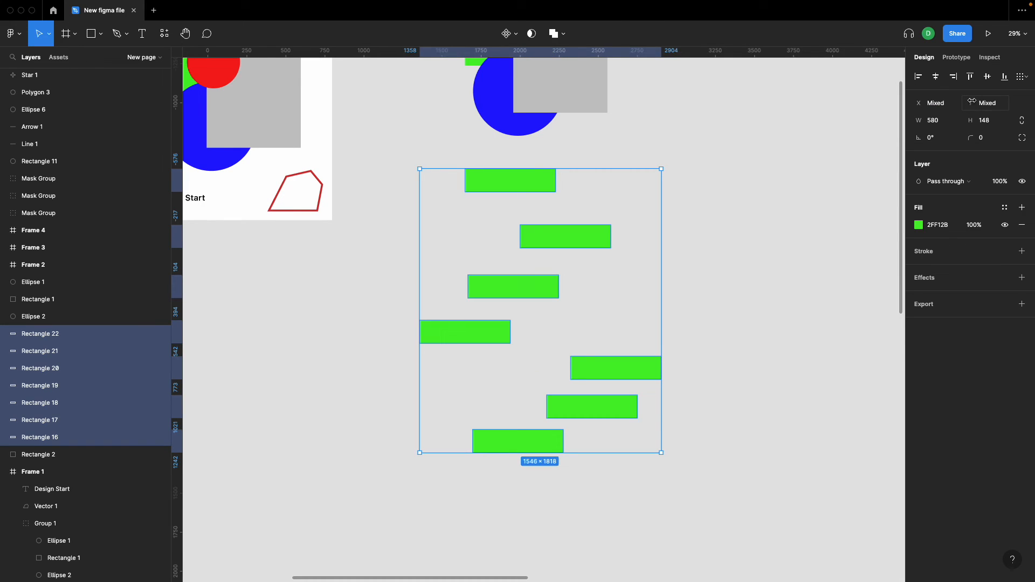
{"action": "left_click", "coordinate": [1022, 76]}
{"action": "left_click", "coordinate": [996, 96]}
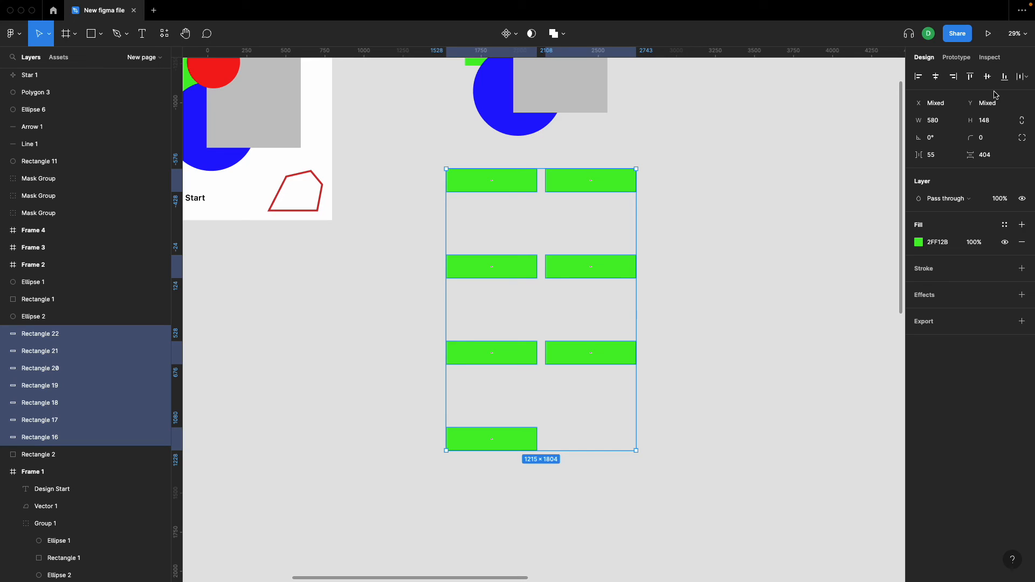
{"action": "key", "text": "super+z"}
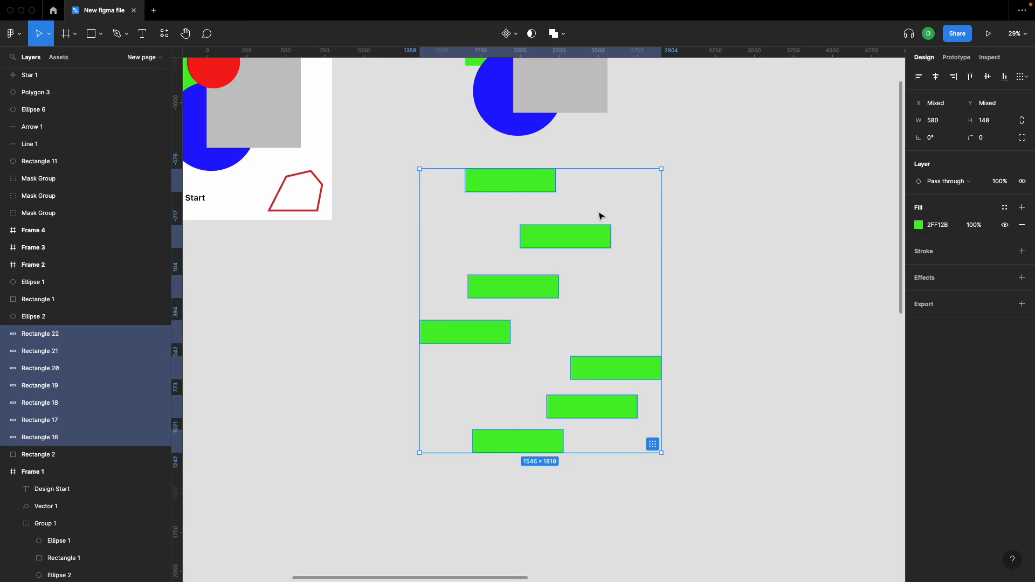
Delete the seven green bars below the copied shapes.
{"action": "left_click", "coordinate": [1020, 76]}
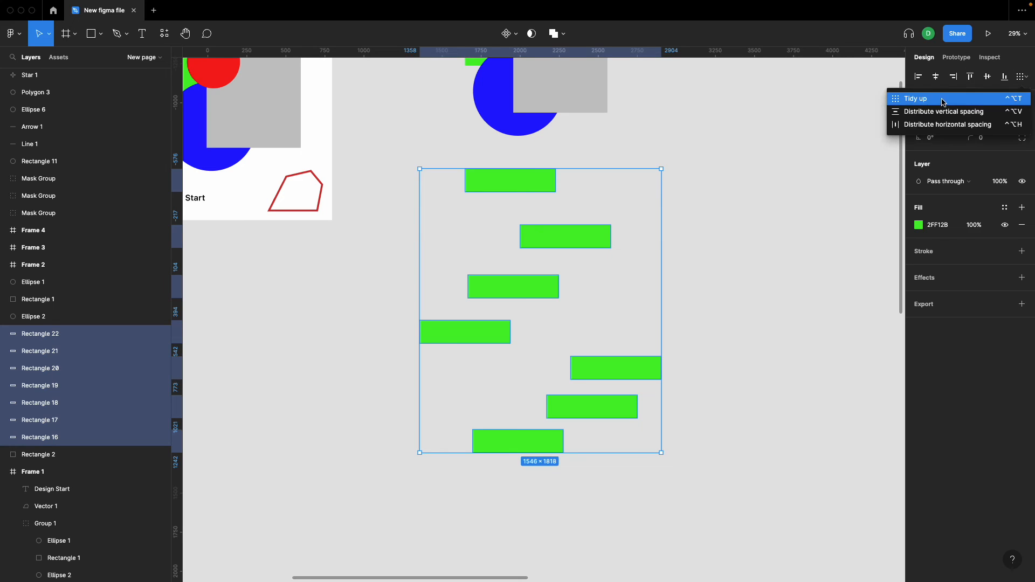
{"action": "left_click", "coordinate": [824, 179]}
{"action": "scroll", "coordinate": [822, 183], "scroll_direction": "down", "scroll_amount": 3}
{"action": "scroll", "coordinate": [820, 185], "scroll_direction": "up", "scroll_amount": 2}
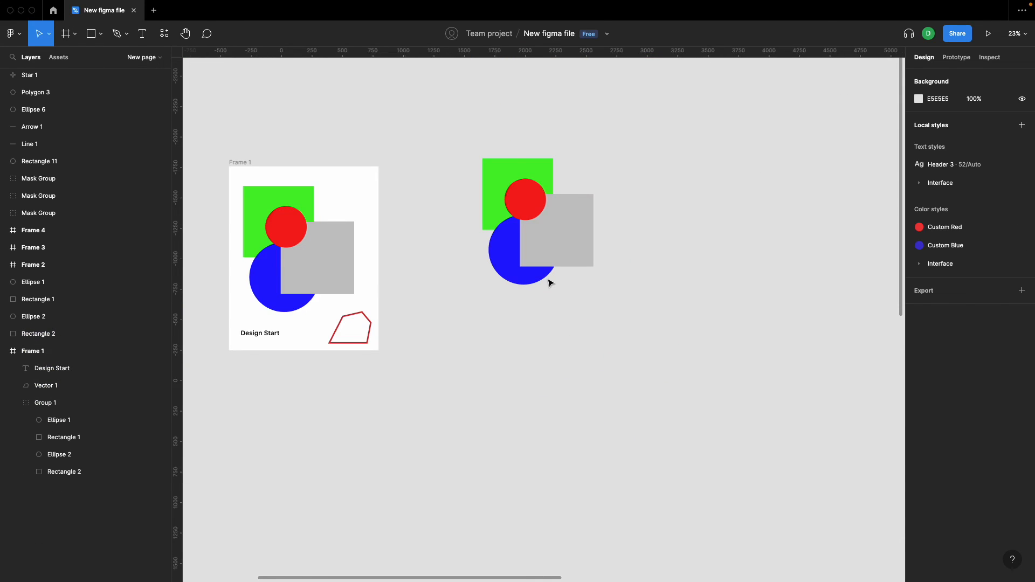
Draw a new 1216 × 1434 frame on the empty canvas below the copied shapes.
{"action": "scroll", "coordinate": [649, 308], "scroll_direction": "down", "scroll_amount": 1}
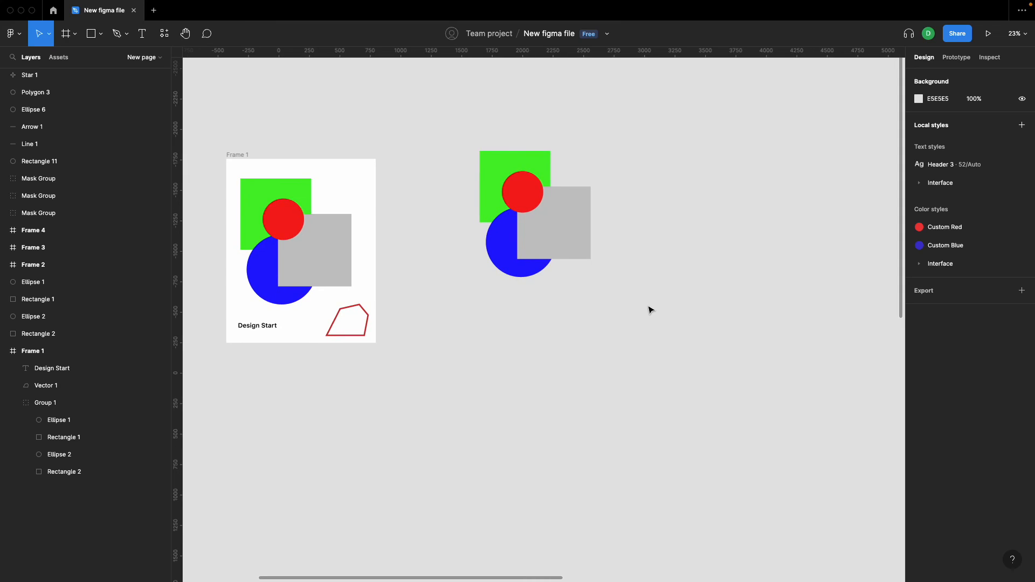
{"action": "scroll", "coordinate": [649, 309], "scroll_direction": "down", "scroll_amount": 3}
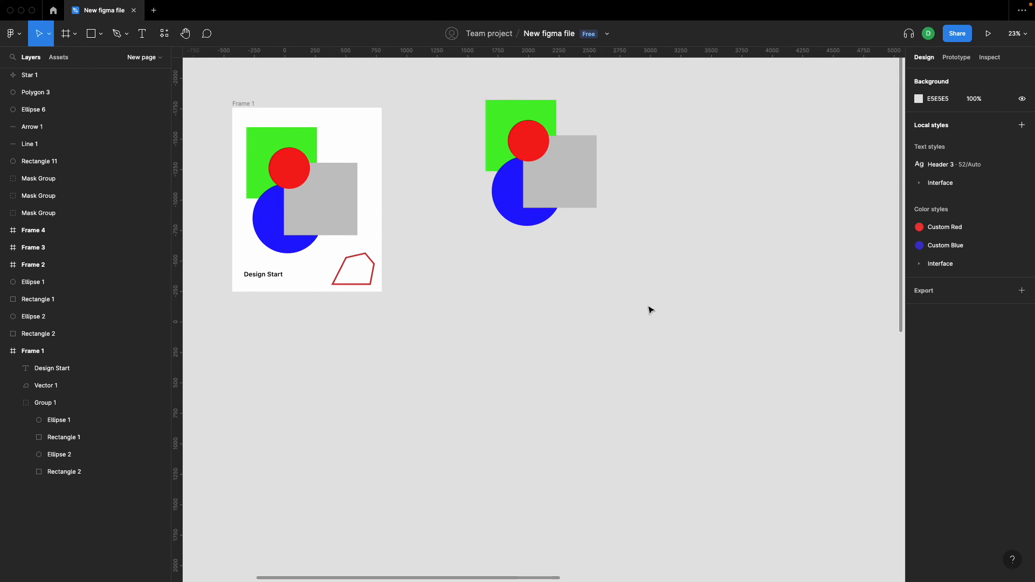
{"action": "key", "text": "f"}
{"action": "left_click_drag", "start_coordinate": [520, 298], "coordinate": [669, 473]}
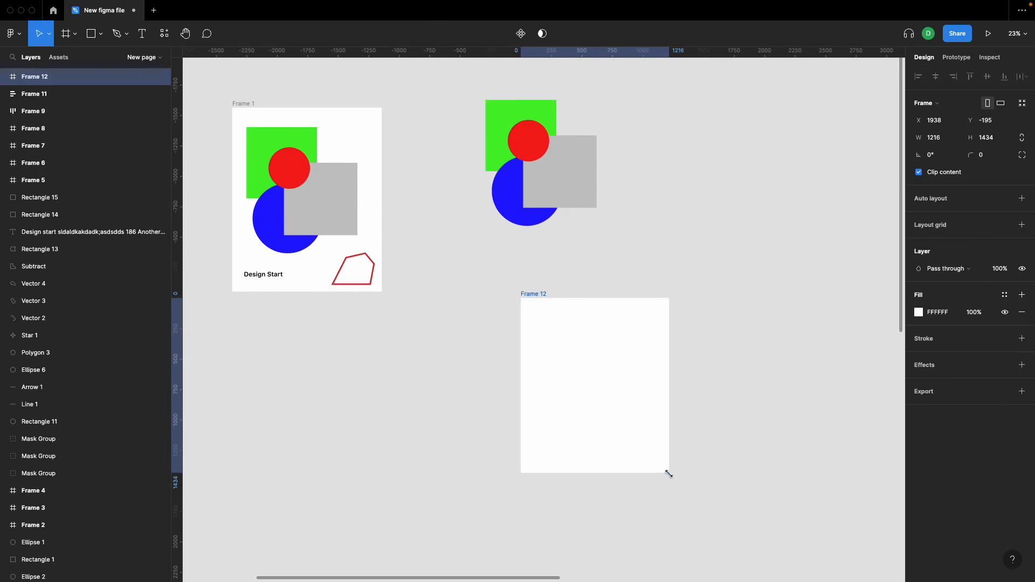
Place a copy of the red circle from the loose shapes inside the new frame, right of its centre.
{"action": "left_click", "coordinate": [638, 326]}
{"action": "left_click", "coordinate": [529, 139]}
{"action": "left_click", "coordinate": [542, 300]}
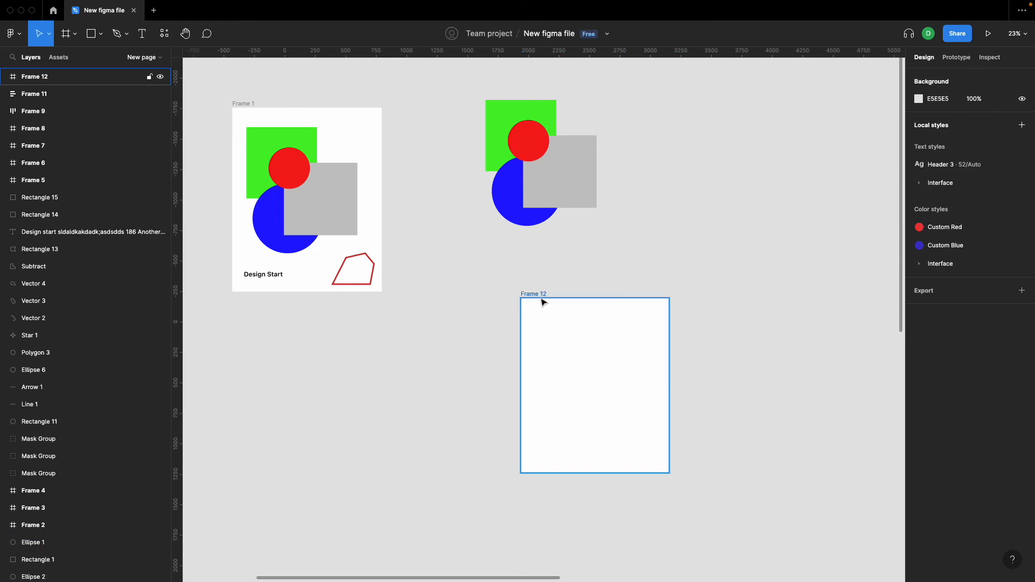
{"action": "key", "text": "super+v"}
{"action": "left_click_drag", "start_coordinate": [532, 151], "coordinate": [619, 395]}
{"action": "left_click", "coordinate": [731, 365]}
Align the red circle to the new frame's horizontal centre and then to its left edge.
{"action": "left_click", "coordinate": [619, 384]}
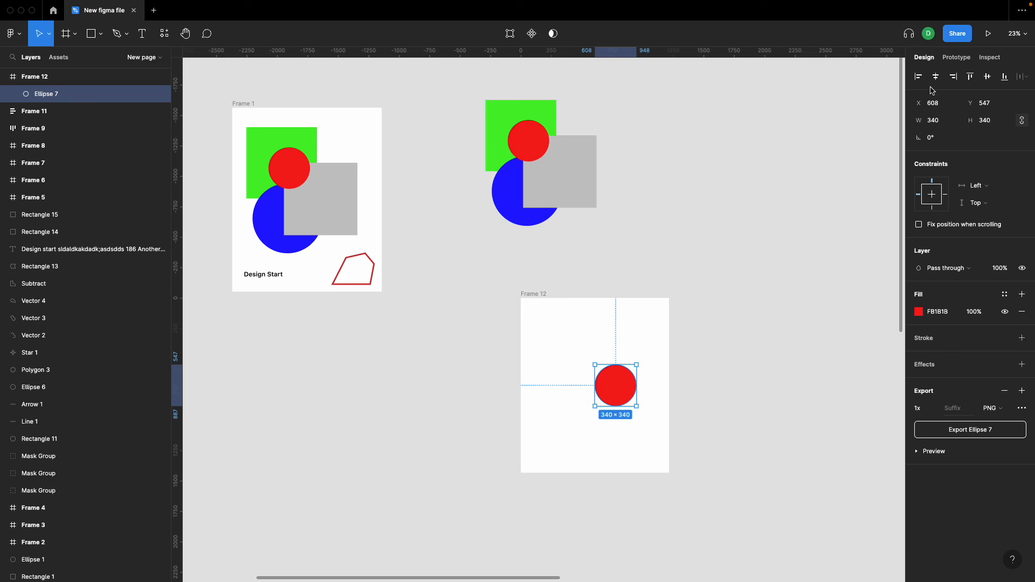
{"action": "left_click", "coordinate": [682, 313]}
{"action": "left_click", "coordinate": [628, 377]}
{"action": "left_click", "coordinate": [936, 78]}
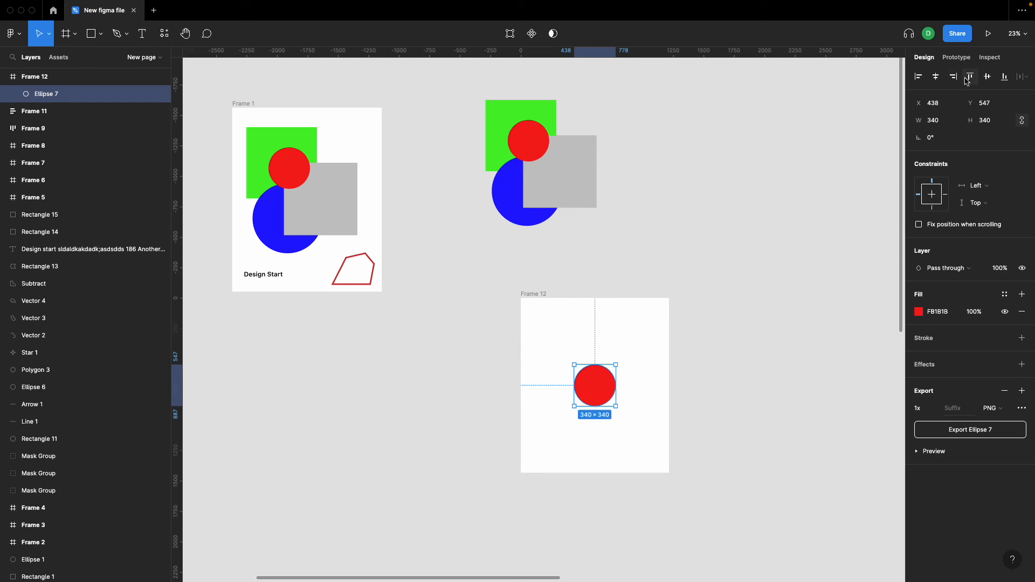
{"action": "left_click", "coordinate": [918, 79]}
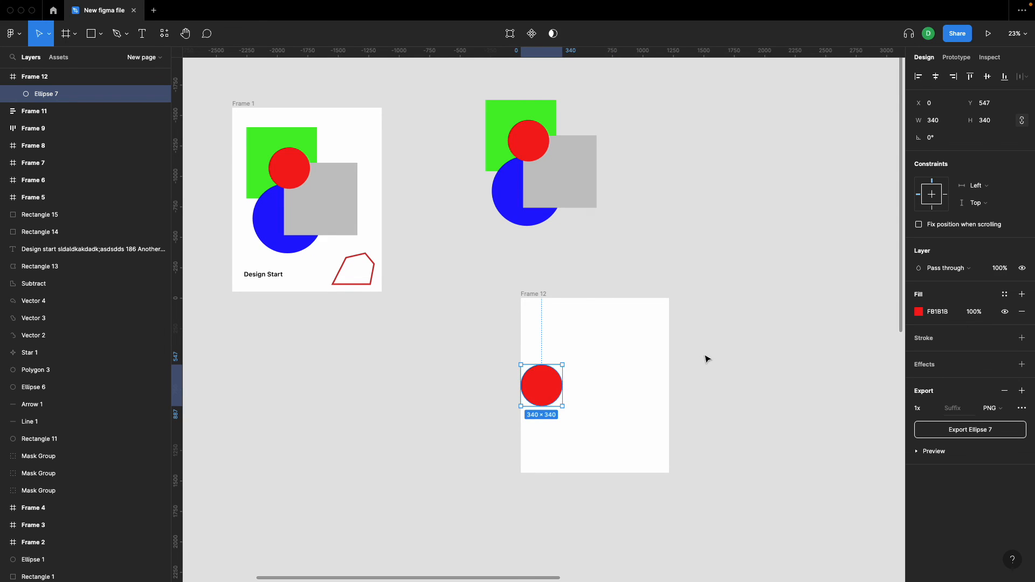
Undo the red circle's left alignment and place a copy of the circle above and to its left inside the frame.
{"action": "key", "text": "ctrl+z"}
{"action": "left_click", "coordinate": [684, 359]}
{"action": "left_click", "coordinate": [597, 385]}
{"action": "left_click_drag", "start_coordinate": [597, 385], "coordinate": [561, 331]}
{"action": "left_click", "coordinate": [788, 346]}
Try aligning the frame's two red circles to each other by their horizontal centres, and undo the alignment.
{"action": "left_click", "coordinate": [602, 392]}
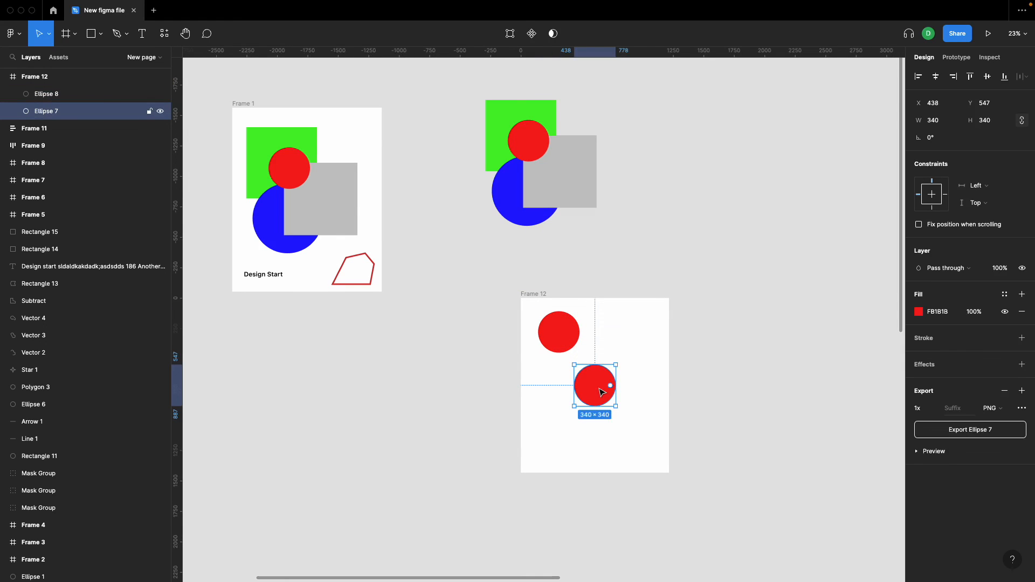
{"action": "left_click", "coordinate": [558, 329], "text": "shift"}
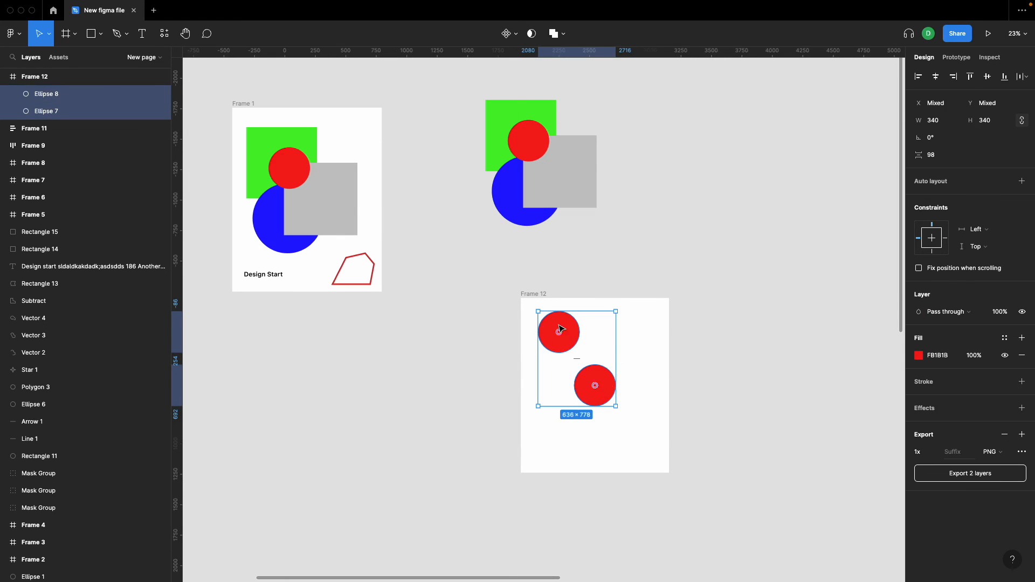
{"action": "left_click", "coordinate": [936, 77]}
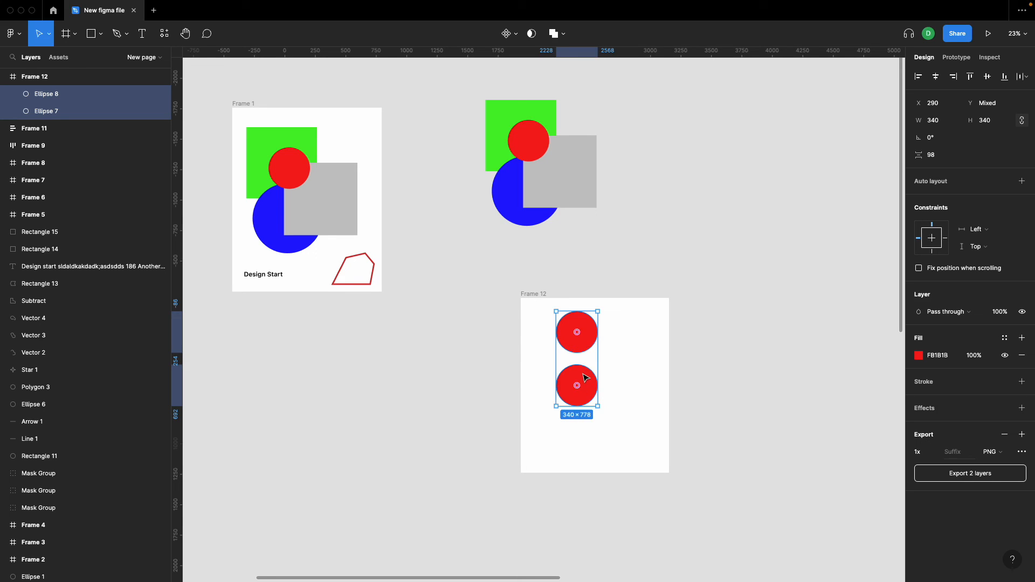
{"action": "key", "text": "super+z"}
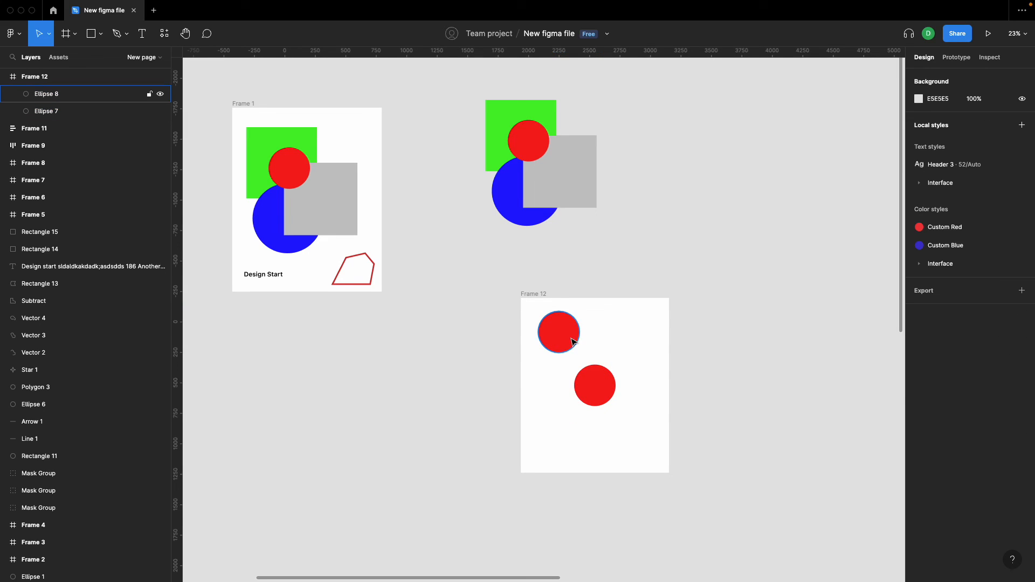
{"action": "left_click", "coordinate": [584, 381]}
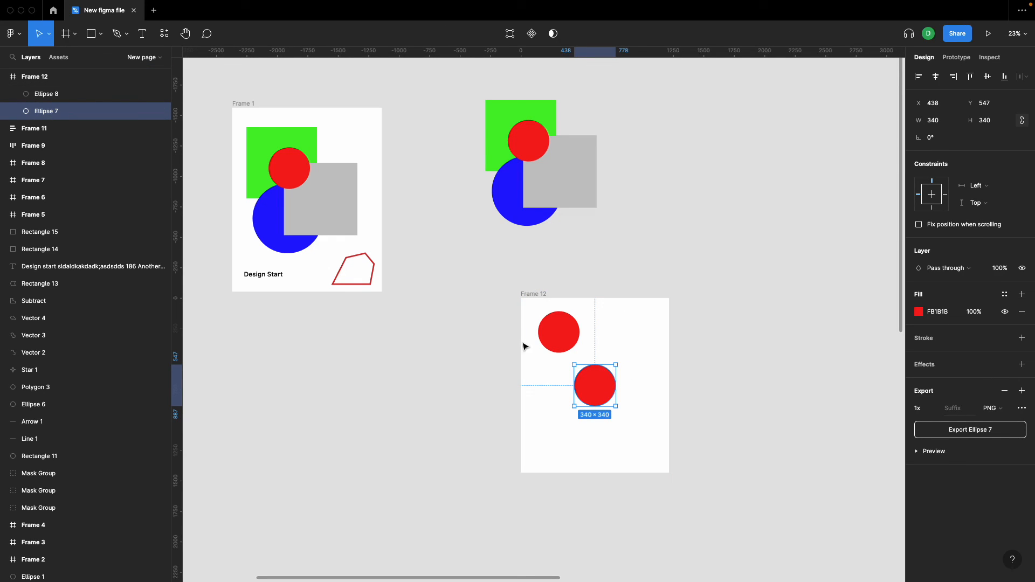
{"action": "left_click", "coordinate": [567, 339], "text": "shift"}
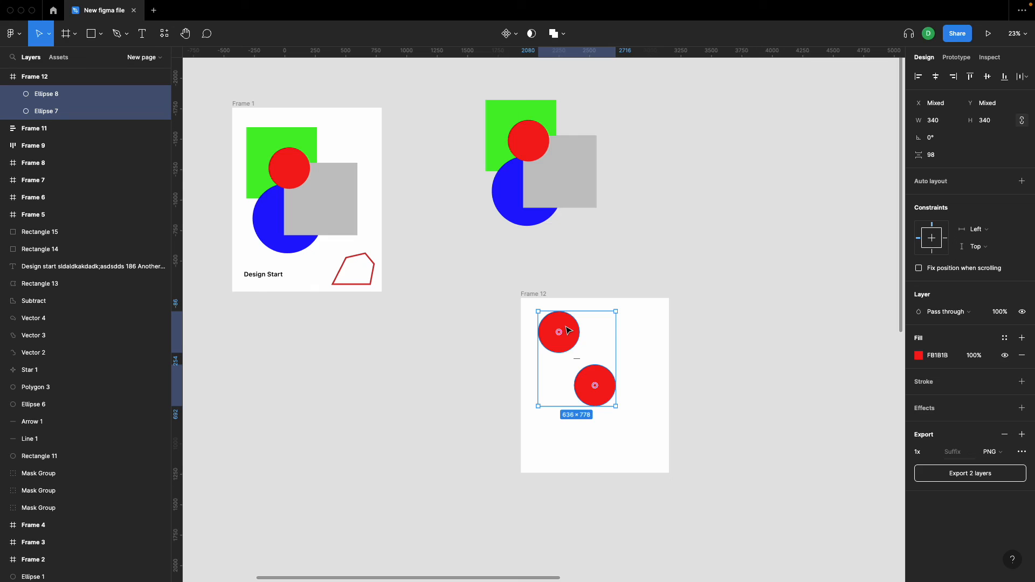
{"action": "left_click", "coordinate": [728, 323]}
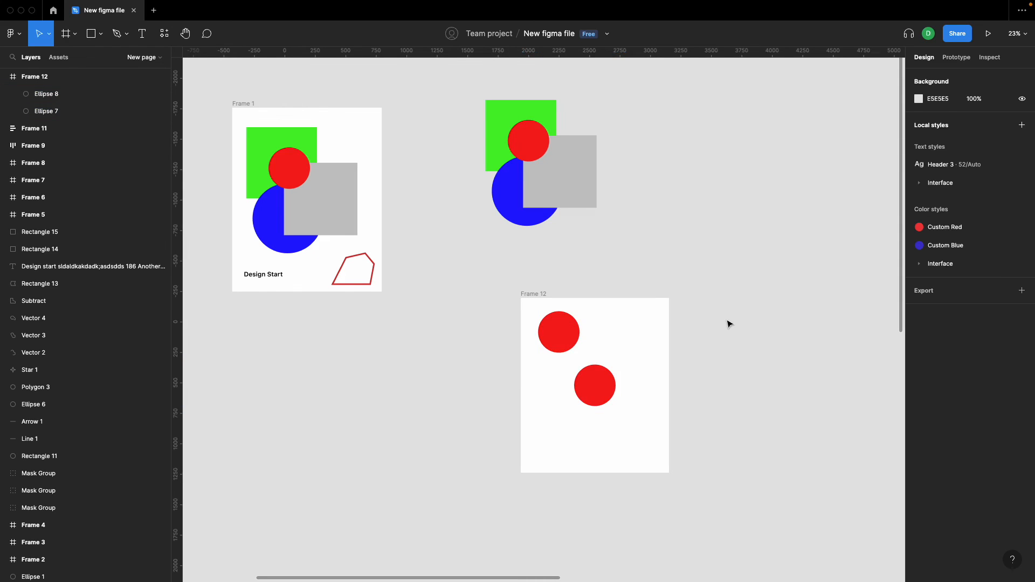